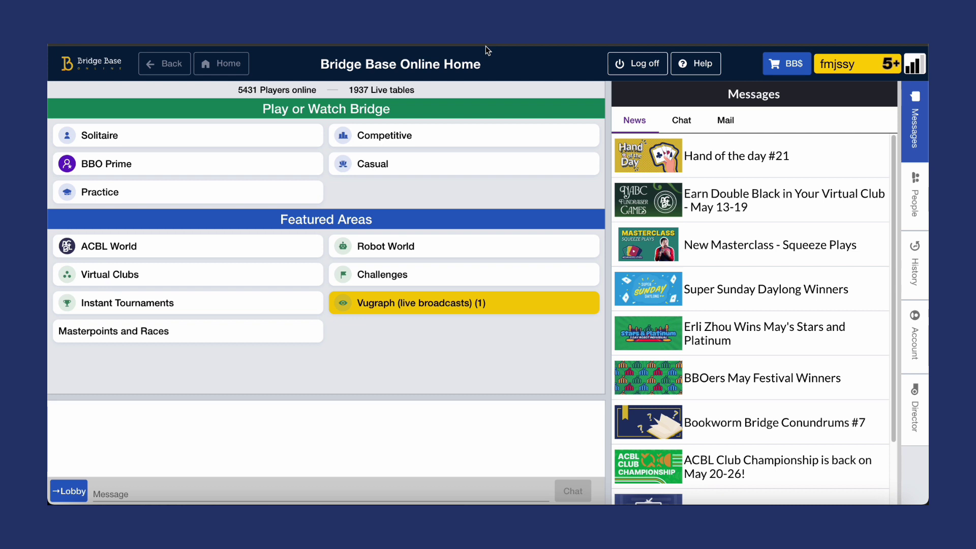
Start a casual game against robots and show the Account profile beside the table
{"action": "left_click", "coordinate": [465, 164]}
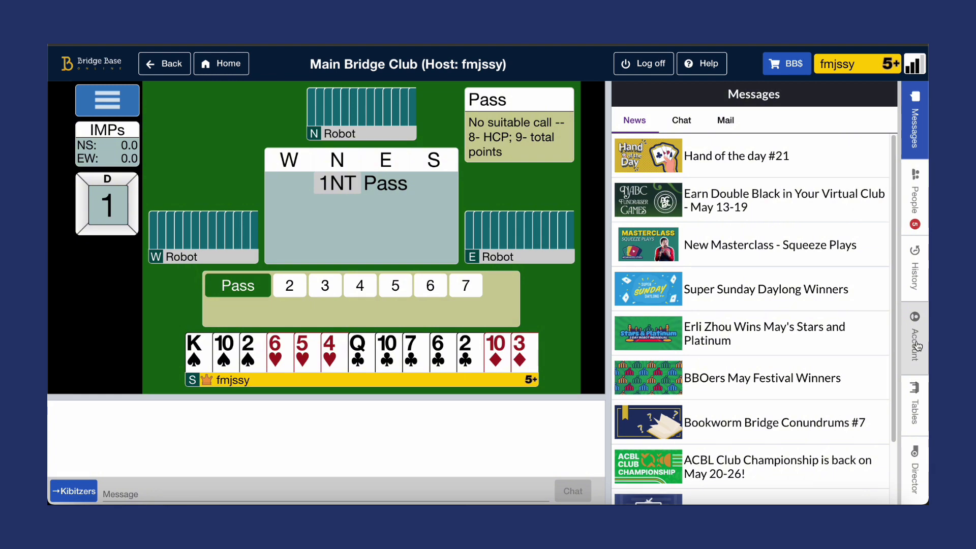
{"action": "left_click", "coordinate": [921, 370]}
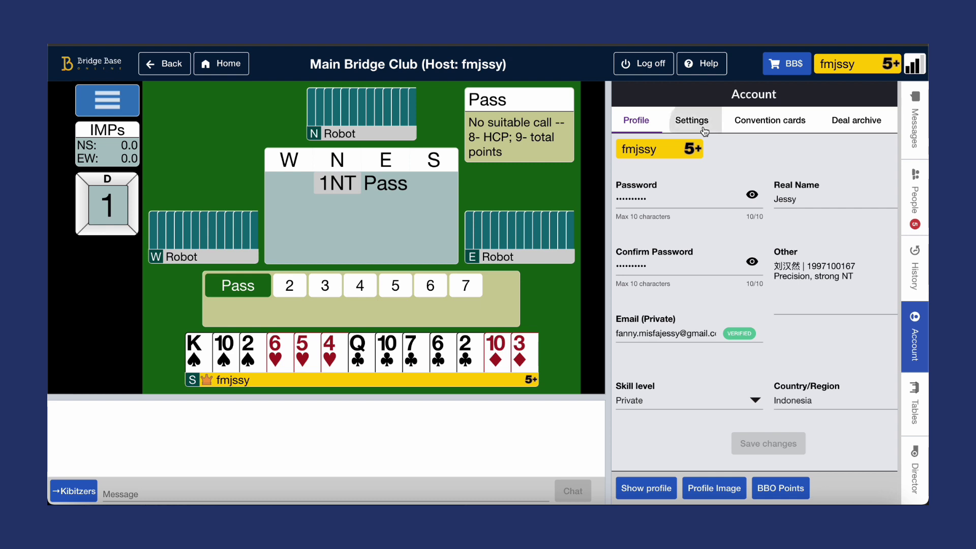
Open Account Settings and switch Split screen off so the table fills the window
{"action": "left_click", "coordinate": [704, 131]}
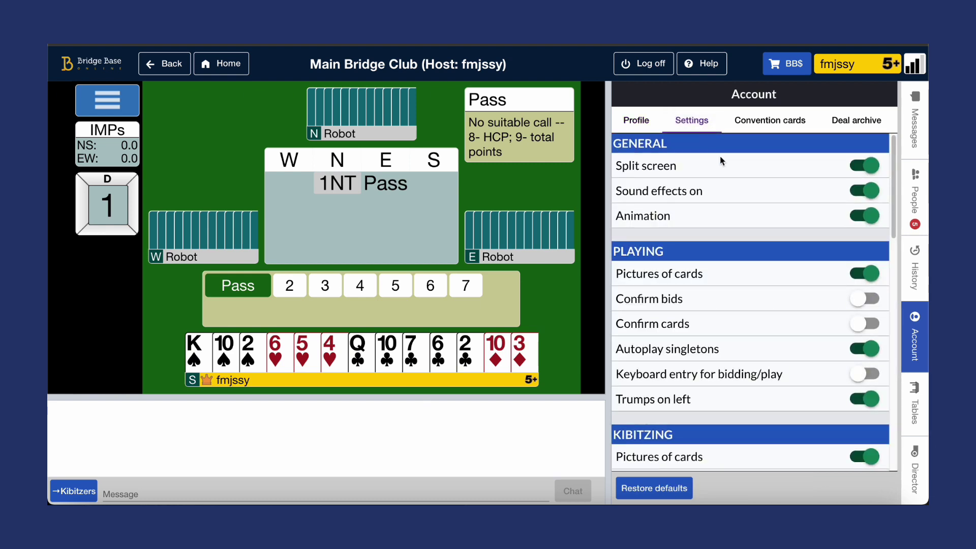
{"action": "mouse_move", "coordinate": [894, 148]}
{"action": "left_mouse_down"}
{"action": "mouse_move", "coordinate": [907, 386]}
{"action": "mouse_move", "coordinate": [913, 319]}
{"action": "mouse_move", "coordinate": [883, 147]}
{"action": "left_mouse_up"}
{"action": "left_click", "coordinate": [866, 167]}
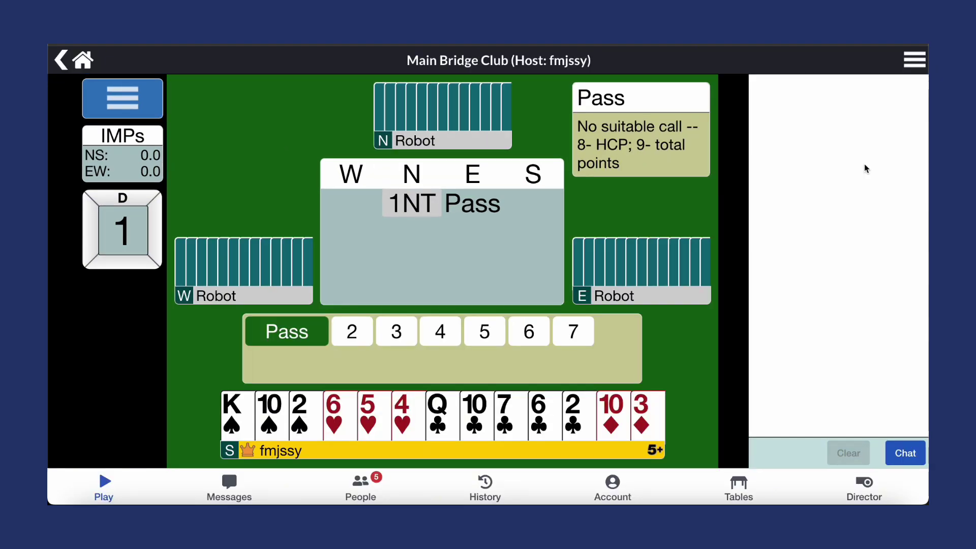
Visit the People, Messages and History pages, return to Play, then turn Split screen back on
{"action": "left_click", "coordinate": [357, 490]}
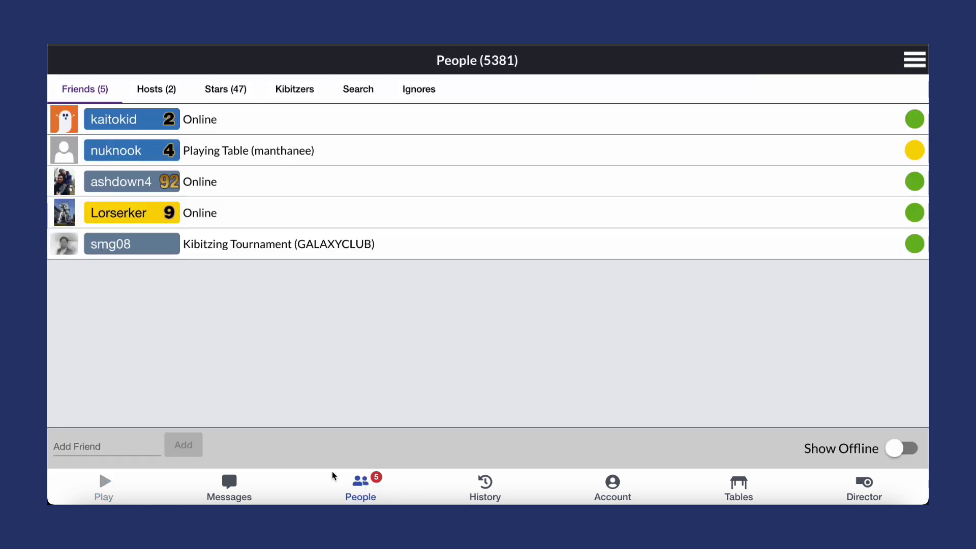
{"action": "left_click", "coordinate": [228, 488]}
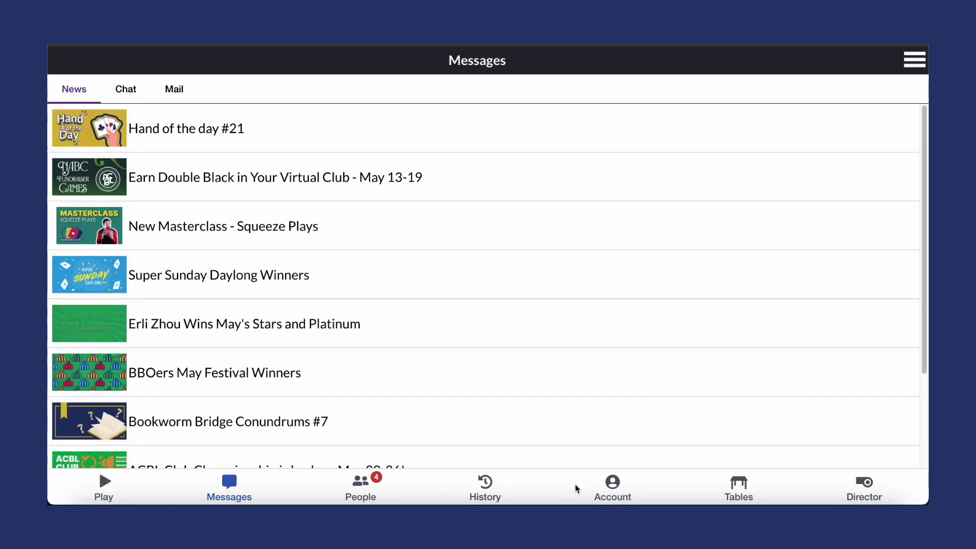
{"action": "left_click", "coordinate": [493, 487]}
{"action": "left_click", "coordinate": [104, 488]}
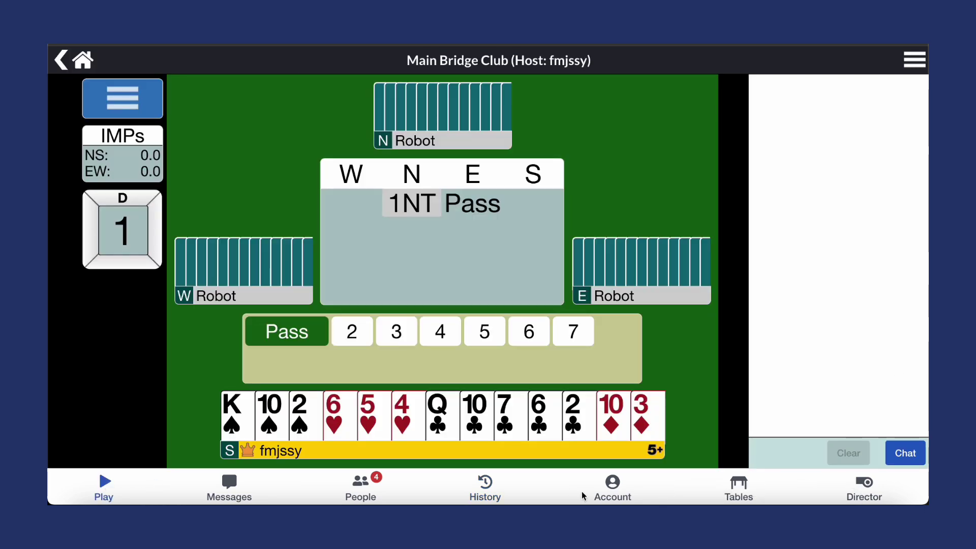
{"action": "left_click", "coordinate": [621, 486]}
{"action": "left_click", "coordinate": [893, 139]}
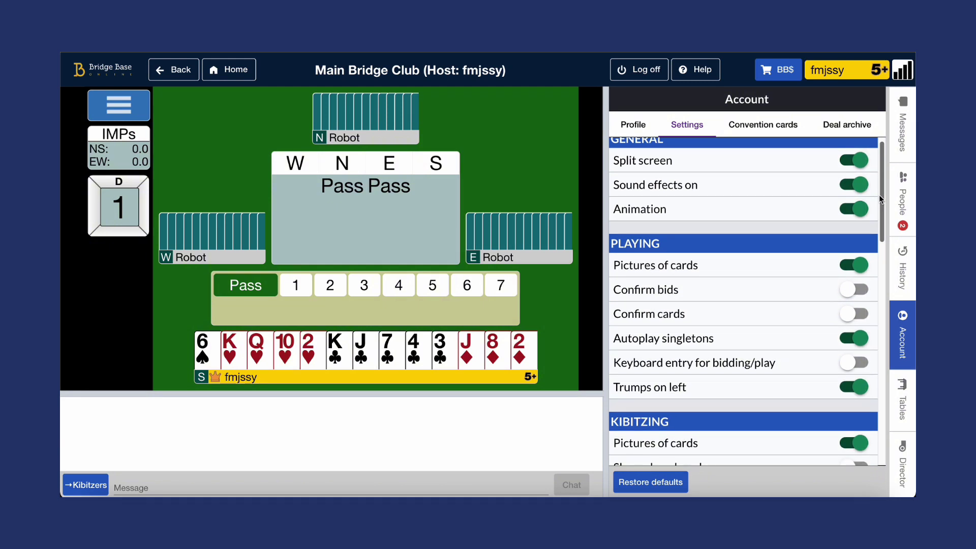
Turn Sound effects off and back on, then bring the Sound section into view
{"action": "scroll", "coordinate": [880, 194], "scroll_direction": "up", "scroll_amount": 1}
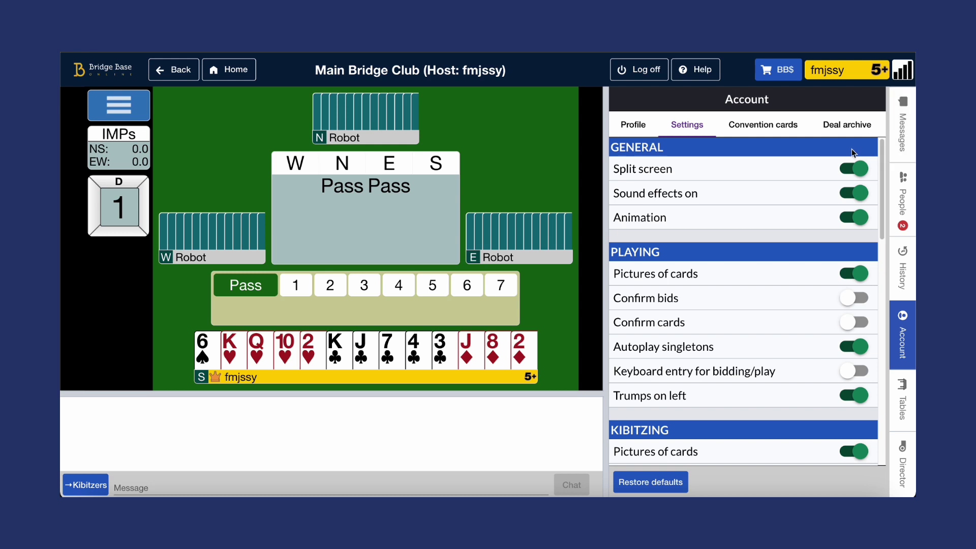
{"action": "left_click", "coordinate": [867, 191]}
{"action": "left_click", "coordinate": [866, 191]}
{"action": "scroll", "coordinate": [816, 220], "scroll_direction": "down", "scroll_amount": 15}
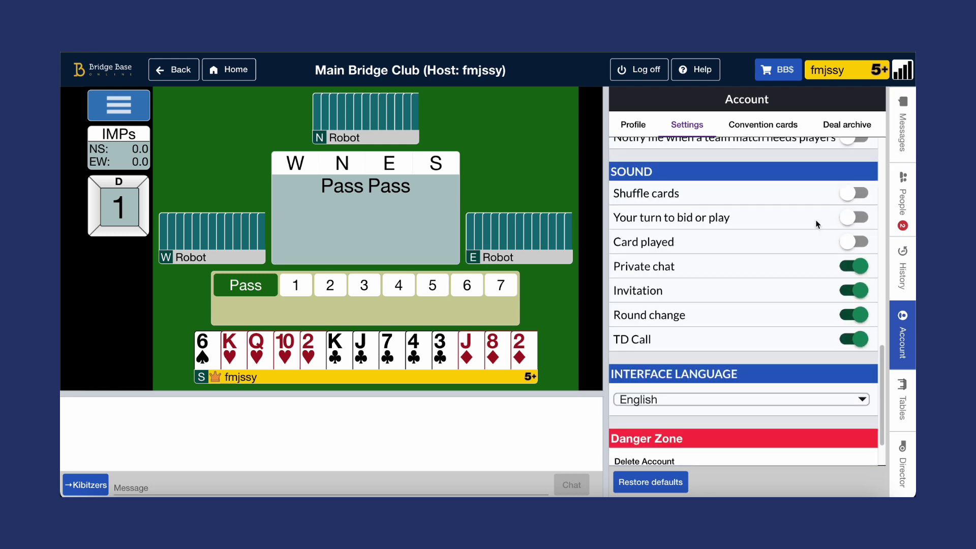
Switch on the Shuffle cards, Your turn to bid or play, and Card played sounds
{"action": "left_click", "coordinate": [857, 197]}
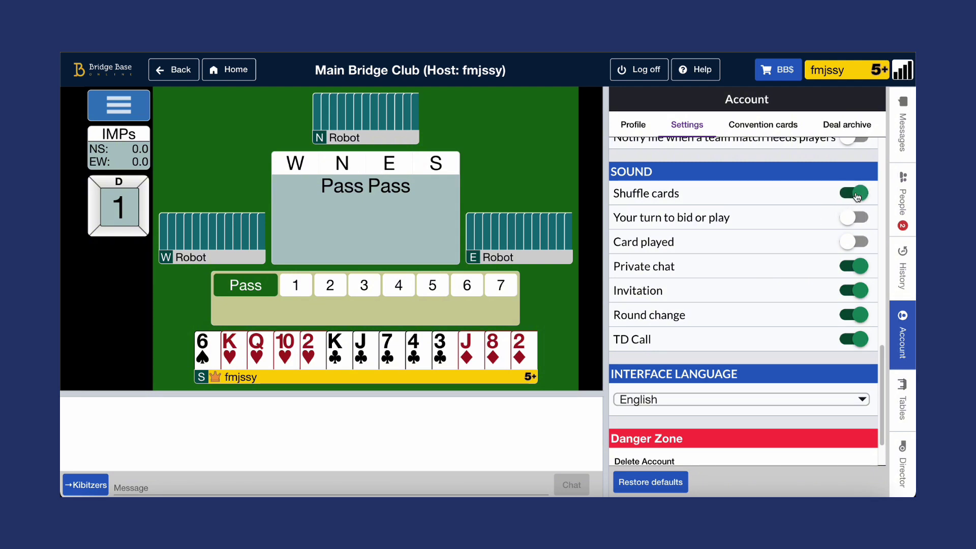
{"action": "left_click", "coordinate": [855, 221]}
{"action": "left_click", "coordinate": [859, 251]}
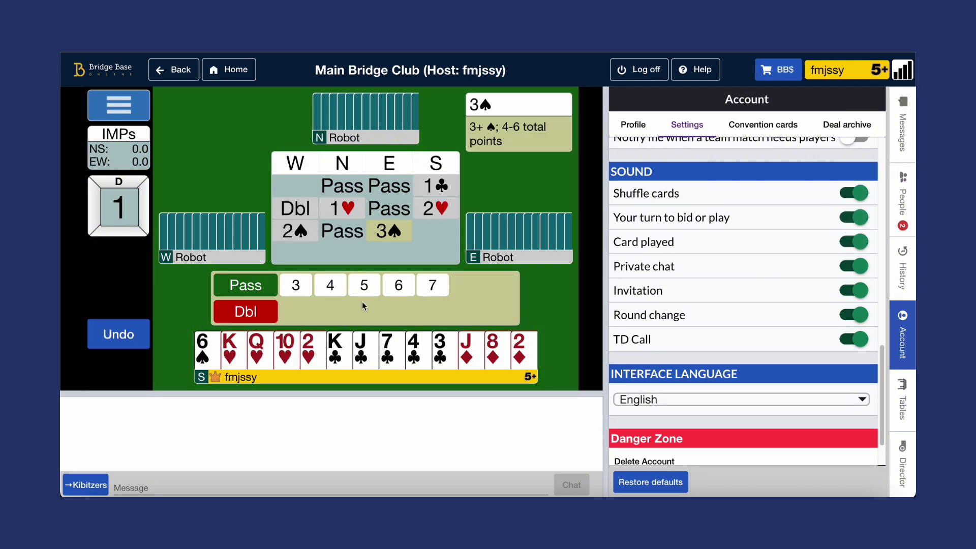
Pass twice over East's 3♠ to end the auction, then play the ♥Q and ♣3
{"action": "left_click", "coordinate": [243, 287]}
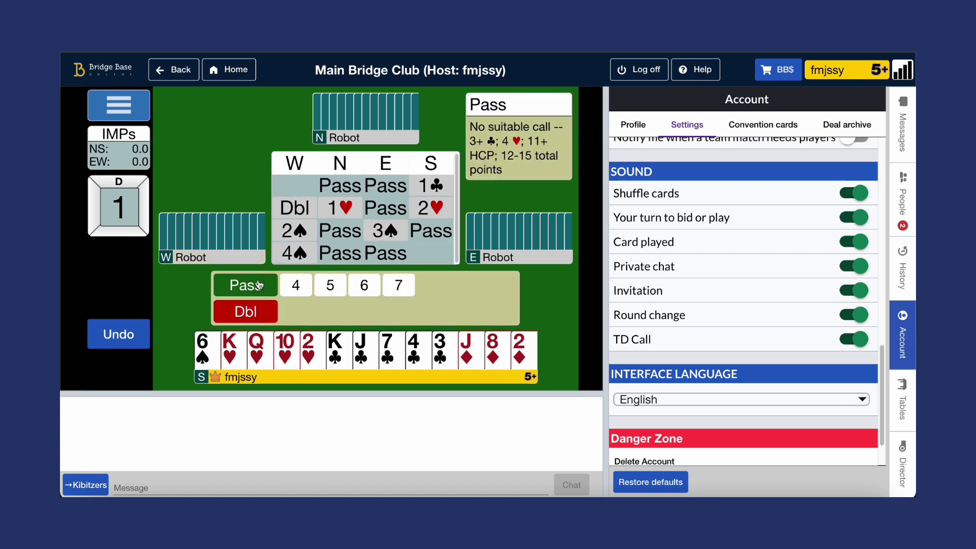
{"action": "left_click", "coordinate": [244, 288]}
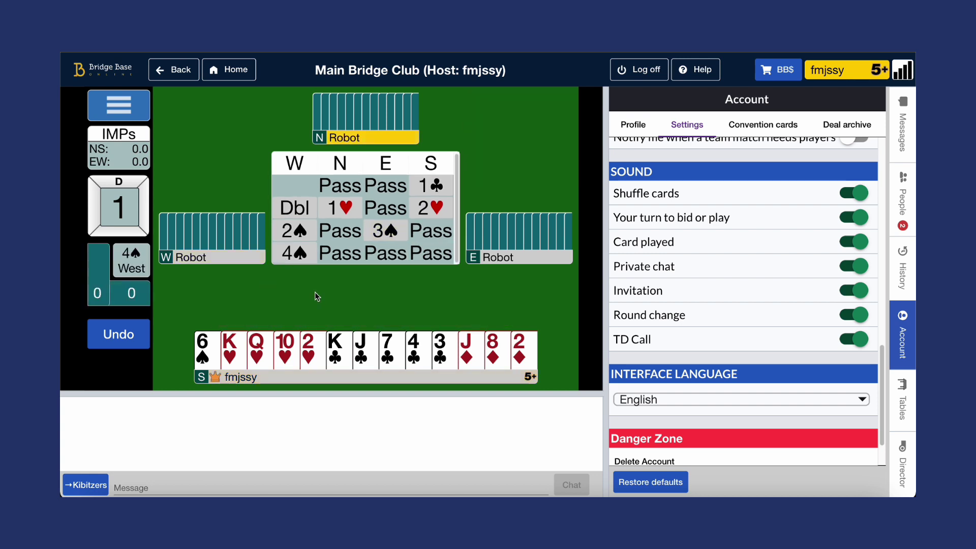
{"action": "left_click", "coordinate": [259, 348]}
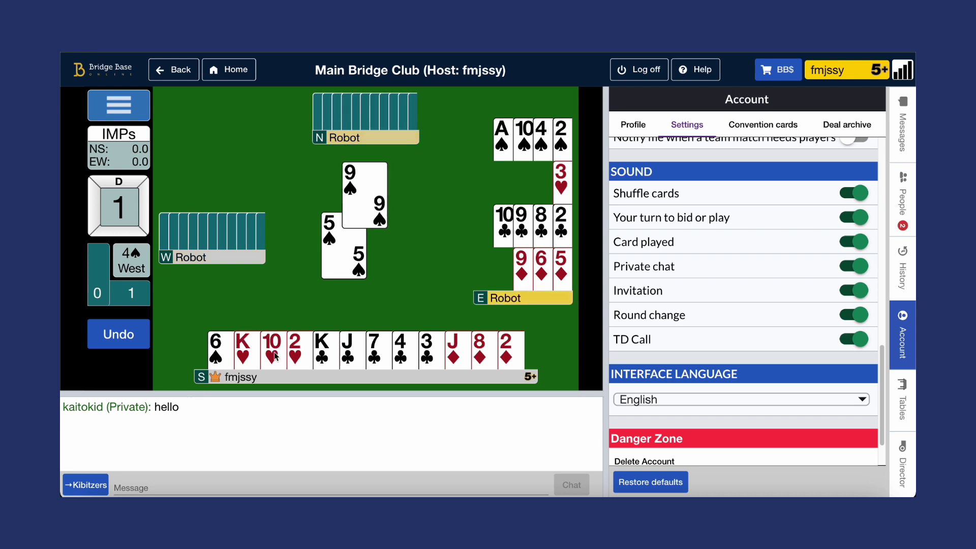
{"action": "left_click", "coordinate": [413, 351]}
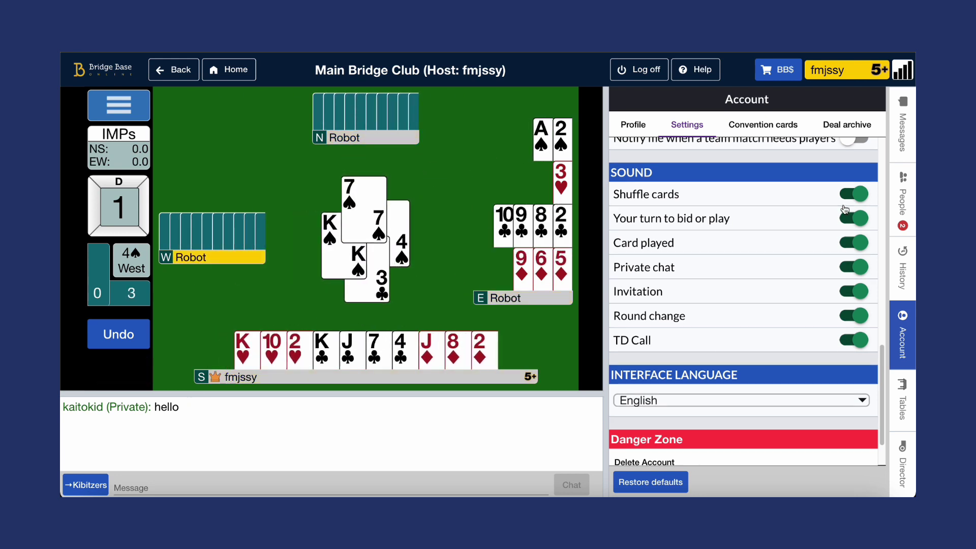
{"action": "scroll", "coordinate": [812, 282], "scroll_direction": "up", "scroll_amount": 10}
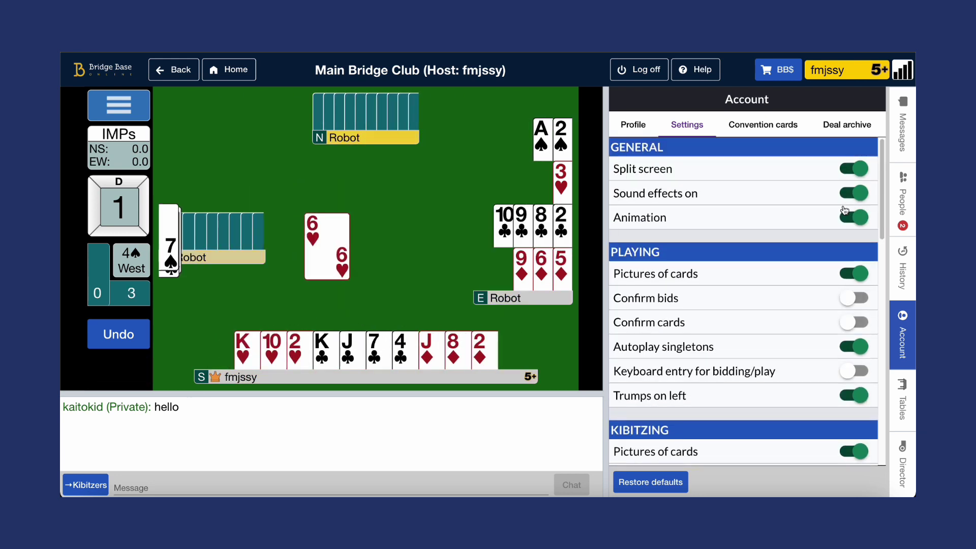
Play South's cards, including the ♣K and a heart, with Sound effects turned back on mid-hand
{"action": "left_click", "coordinate": [285, 351]}
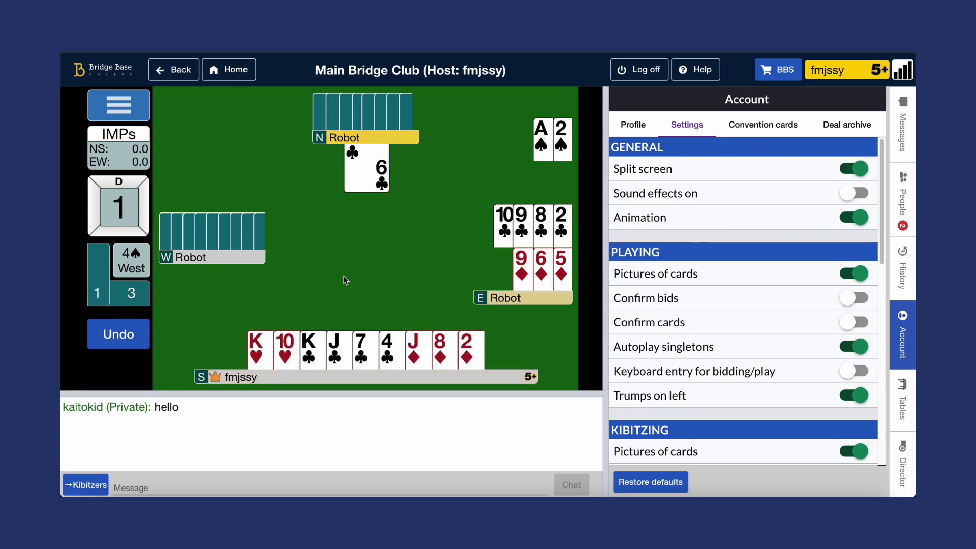
{"action": "left_click", "coordinate": [311, 348]}
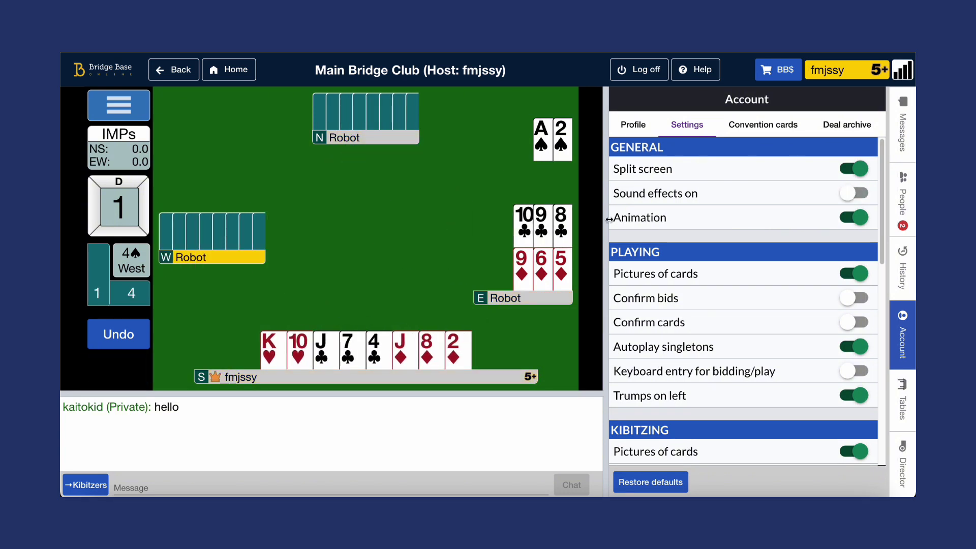
{"action": "left_click", "coordinate": [858, 194]}
{"action": "left_click", "coordinate": [298, 351]}
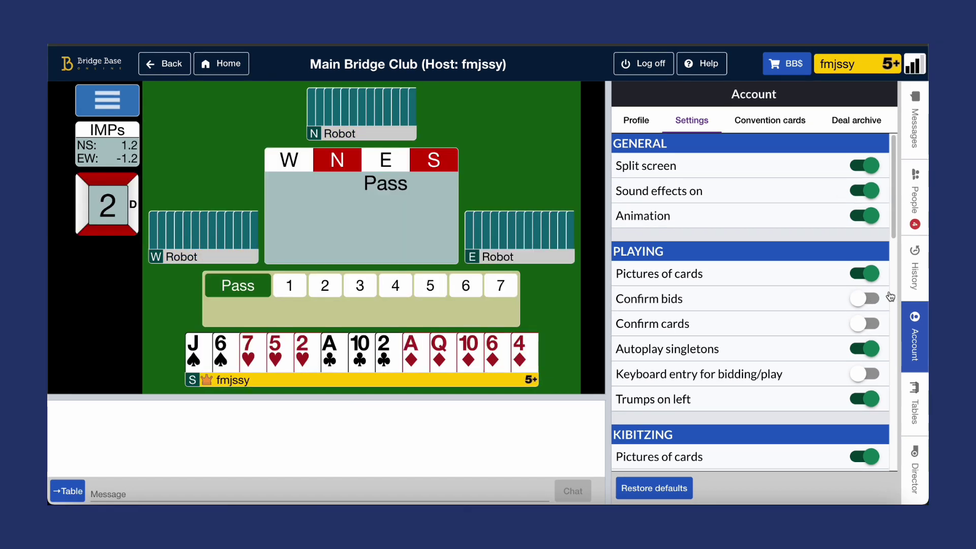
Toggle Animation off and on while playing ♦J, dummy's ♦6 and dummy's ♥2 in 3NT
{"action": "left_click", "coordinate": [860, 216]}
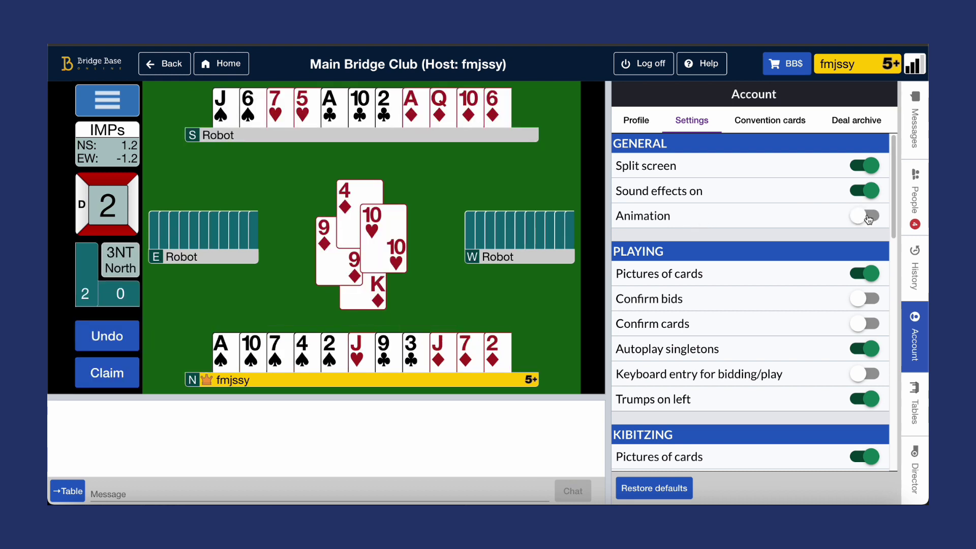
{"action": "left_click", "coordinate": [870, 219]}
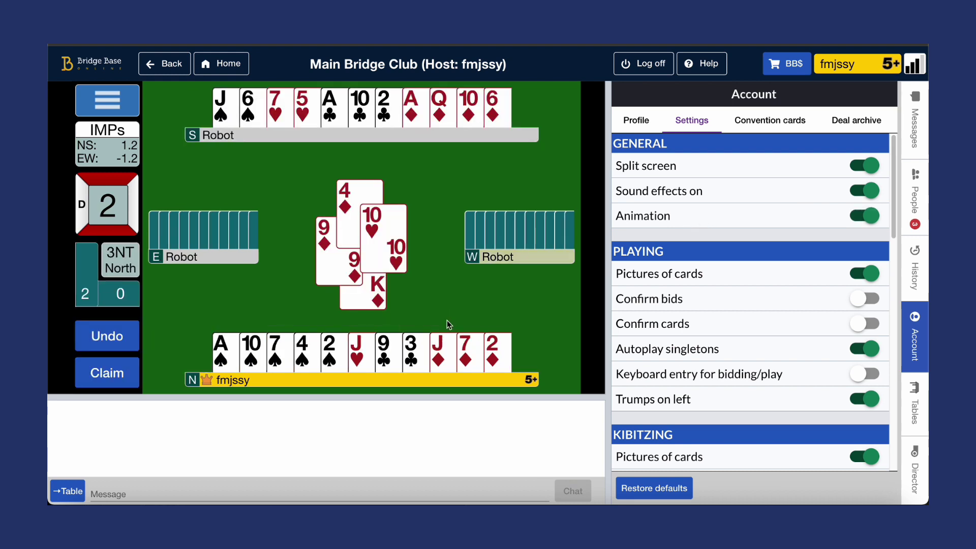
{"action": "left_click", "coordinate": [440, 351]}
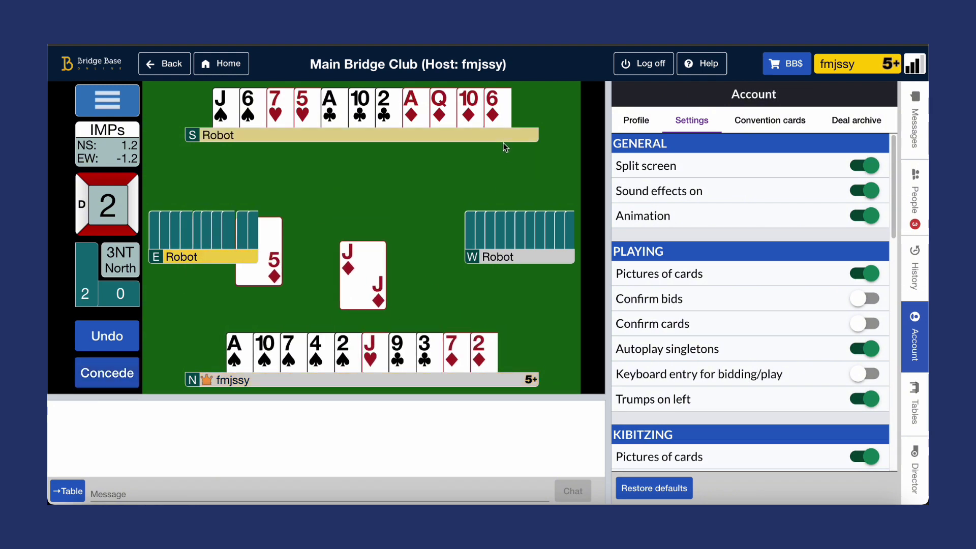
{"action": "left_click", "coordinate": [508, 115]}
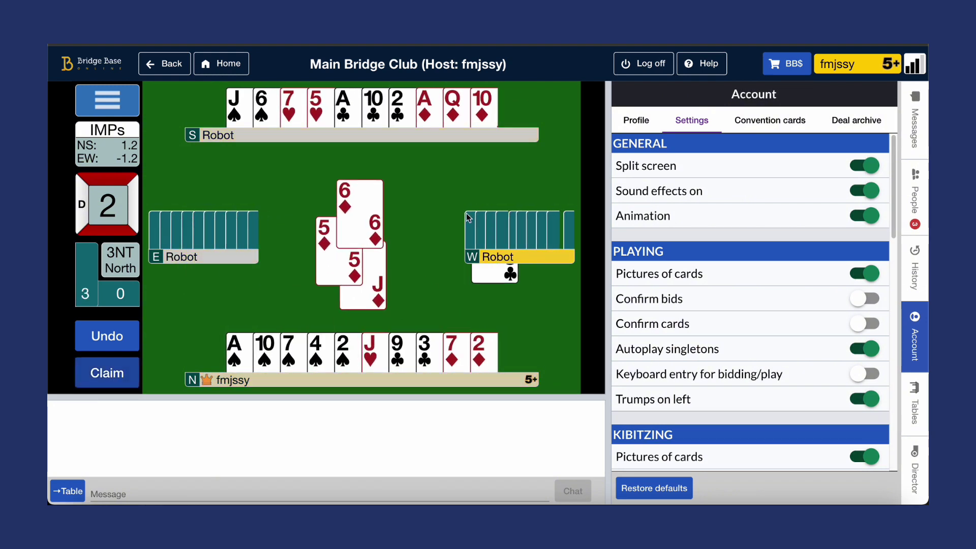
{"action": "left_click", "coordinate": [871, 219]}
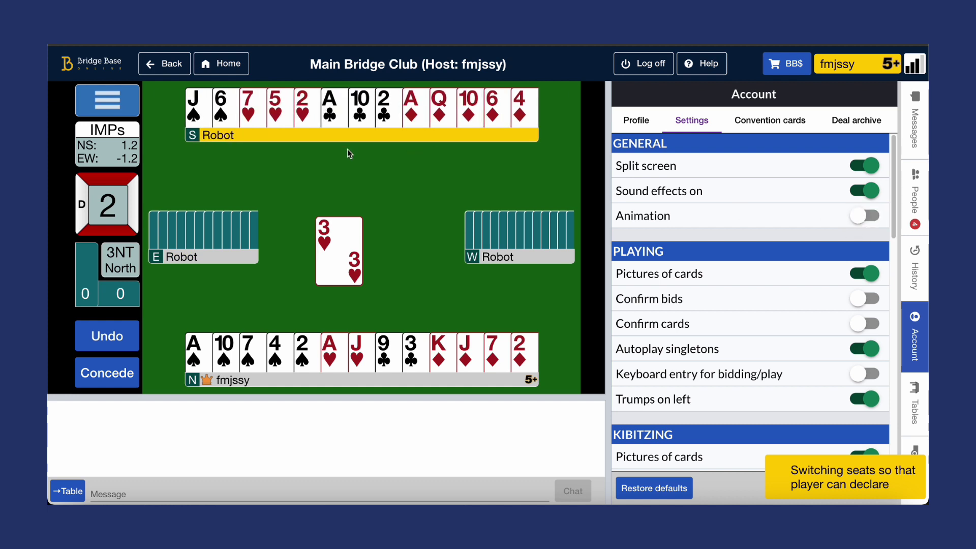
{"action": "left_click", "coordinate": [311, 114]}
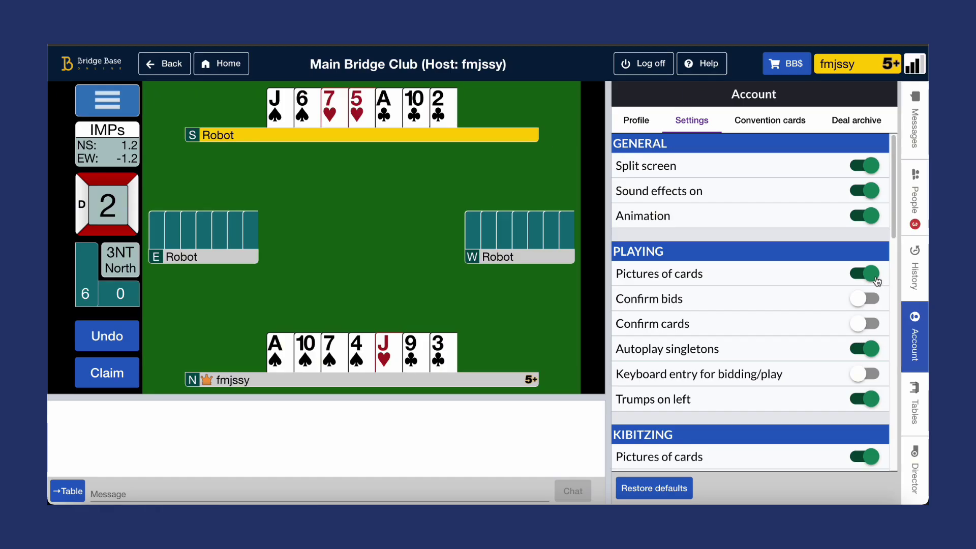
Show hands as text and play dummy's ♠J, the ♠A, the ♣3 and dummy's ♣10
{"action": "left_click", "coordinate": [870, 274]}
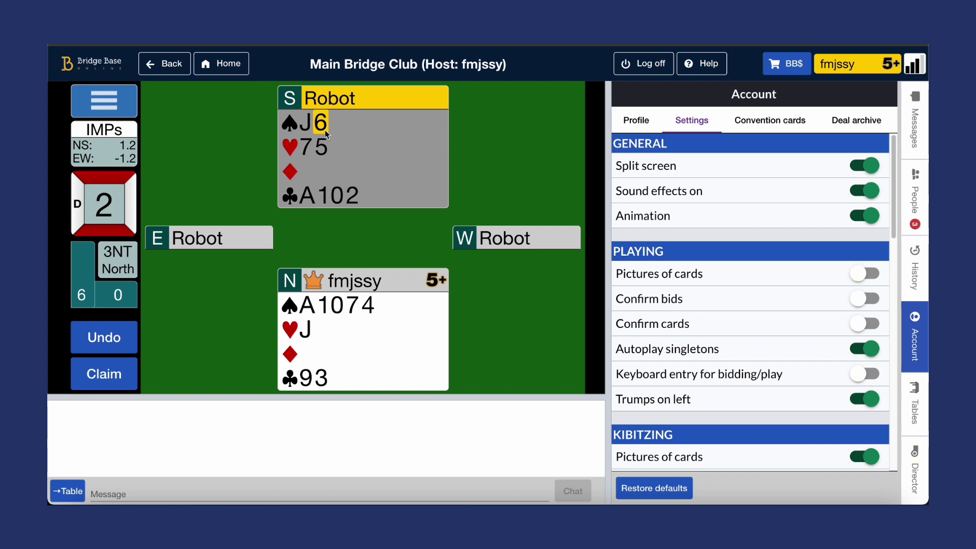
{"action": "left_click", "coordinate": [312, 124]}
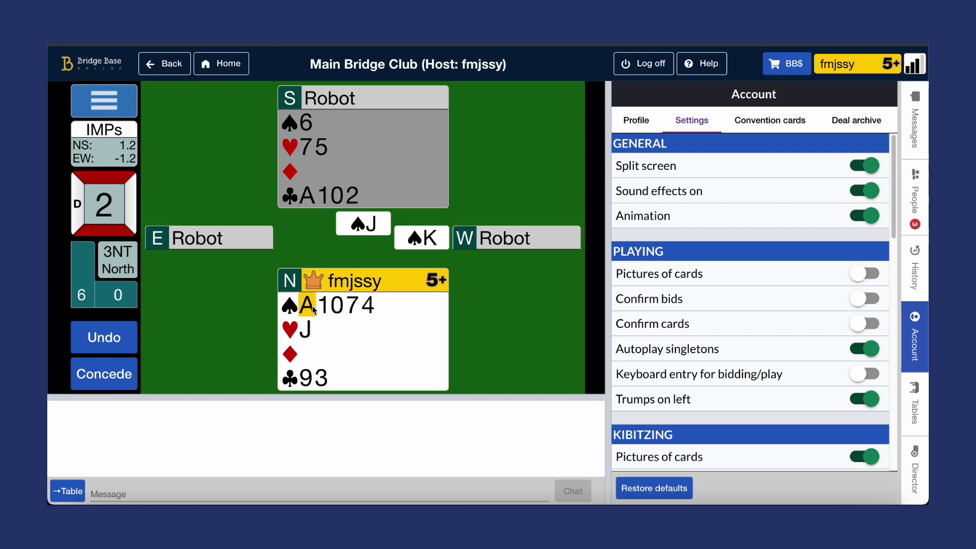
{"action": "left_click", "coordinate": [314, 309]}
{"action": "left_click", "coordinate": [320, 377]}
{"action": "left_click", "coordinate": [333, 196]}
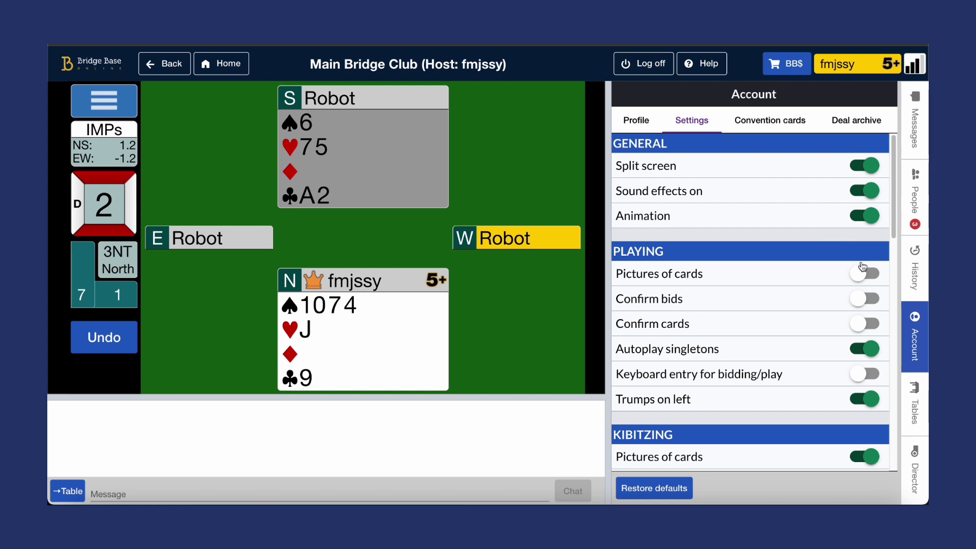
Turn Pictures of cards back on and play dummy's ♥5 and ♣2
{"action": "left_click", "coordinate": [871, 274]}
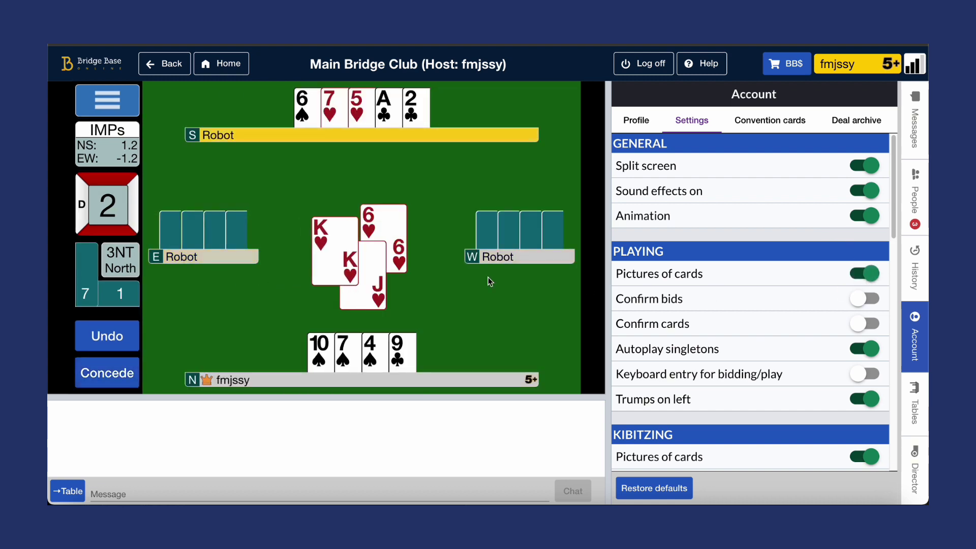
{"action": "left_click", "coordinate": [350, 126]}
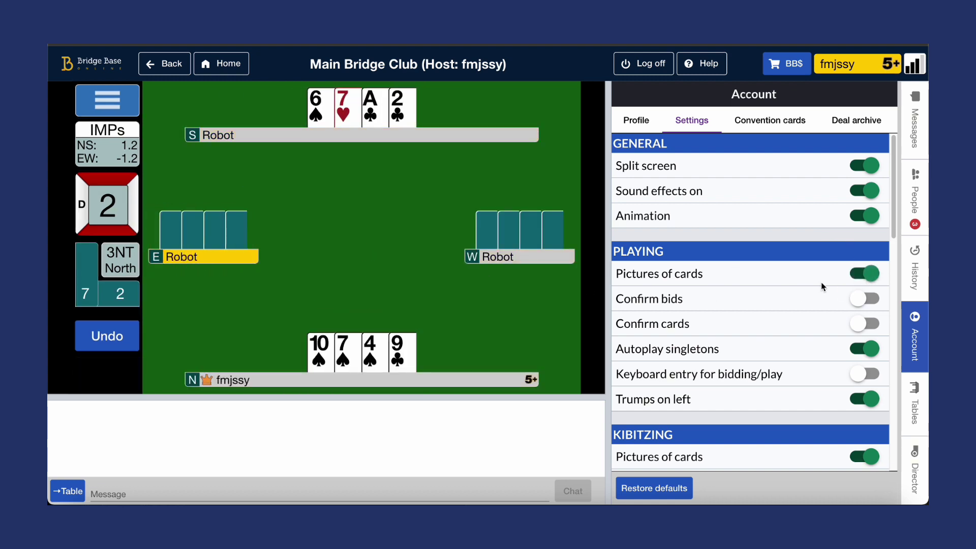
{"action": "left_click", "coordinate": [416, 118]}
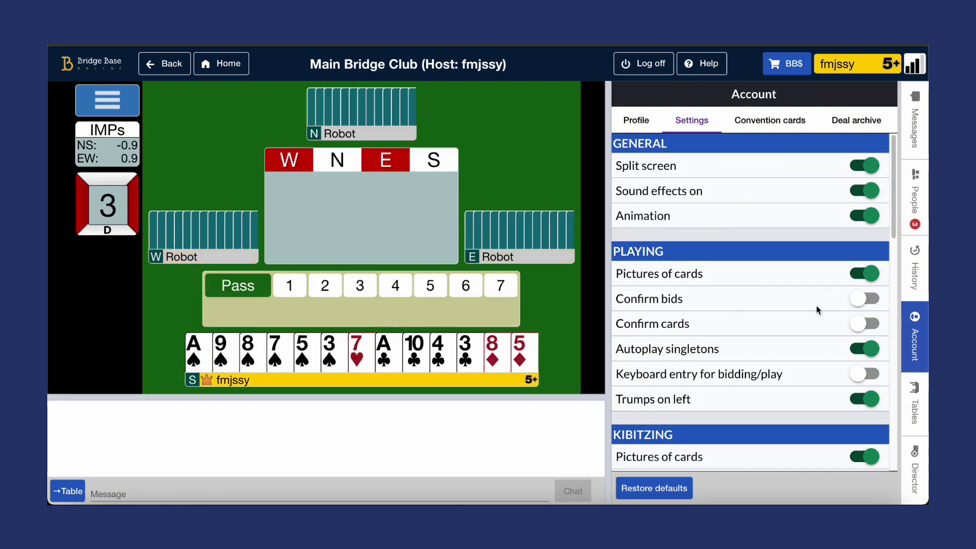
Turn on Confirm bids and bid 2♠, confirming it with OK
{"action": "left_click", "coordinate": [859, 305]}
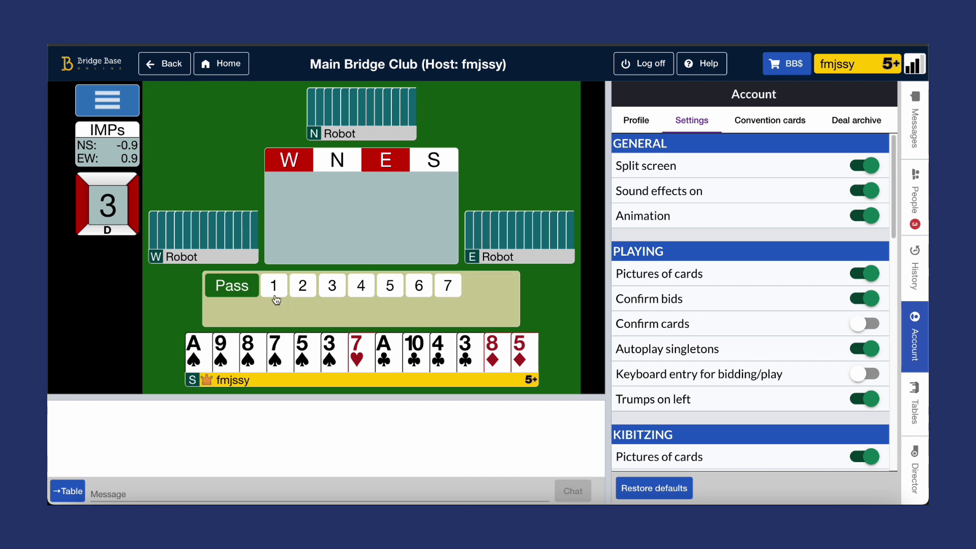
{"action": "left_click", "coordinate": [302, 286]}
{"action": "left_click", "coordinate": [362, 314]}
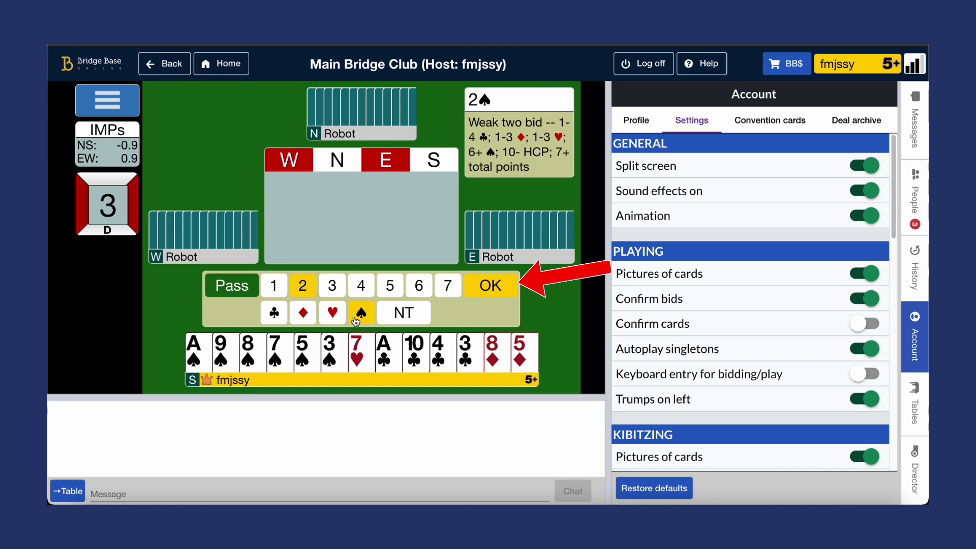
{"action": "left_click", "coordinate": [489, 288]}
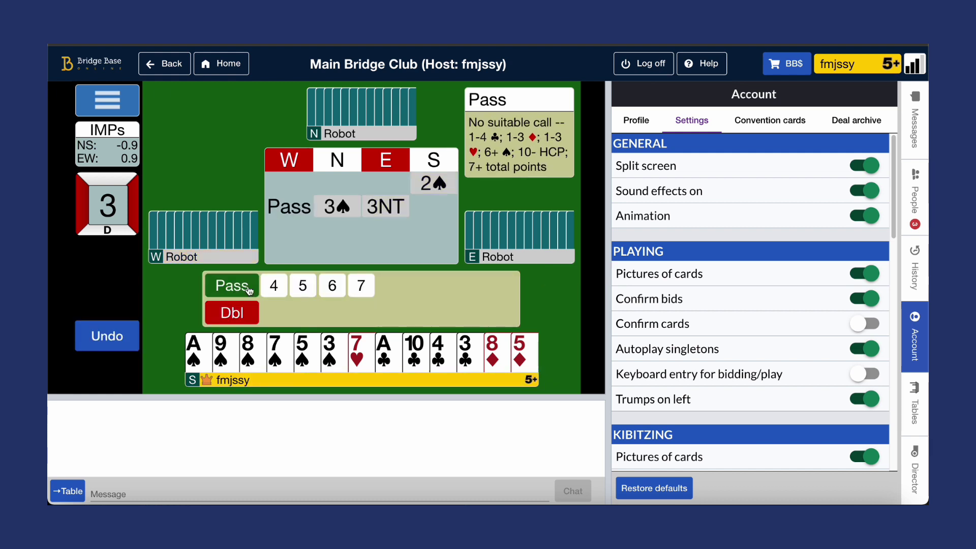
Pick Pass, then cancel it and select a 4♠ bid instead
{"action": "left_click", "coordinate": [248, 289]}
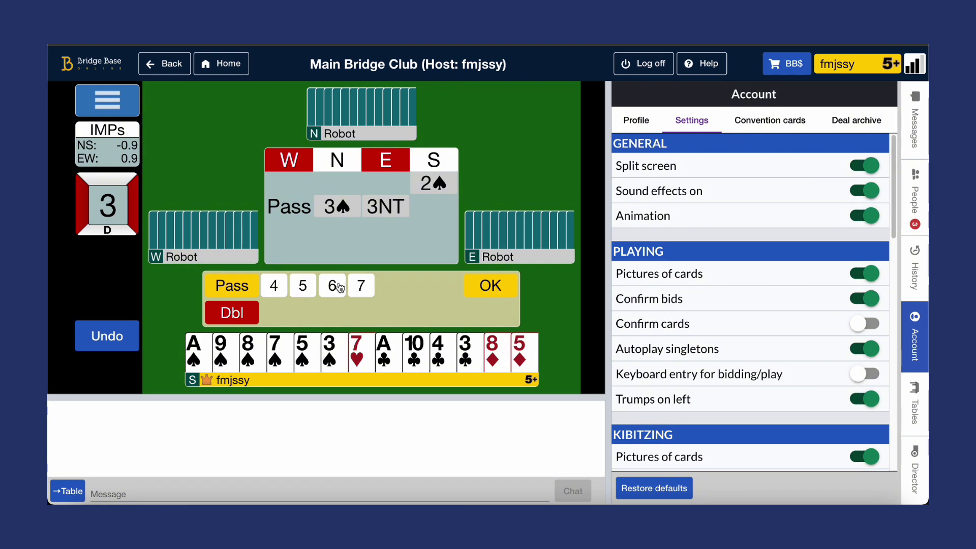
{"action": "left_click", "coordinate": [278, 287]}
{"action": "left_click", "coordinate": [277, 287]}
{"action": "mouse_move", "coordinate": [372, 319]}
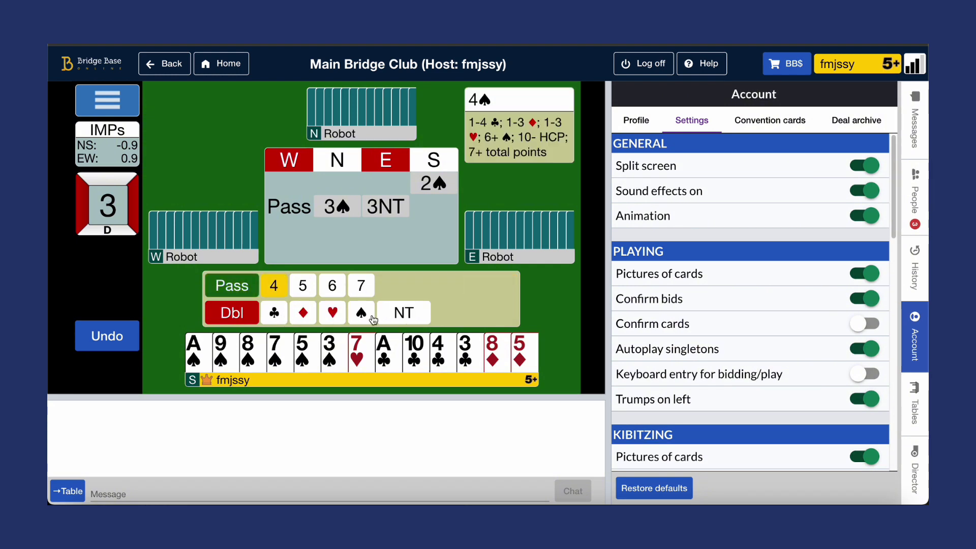
{"action": "left_click", "coordinate": [372, 317]}
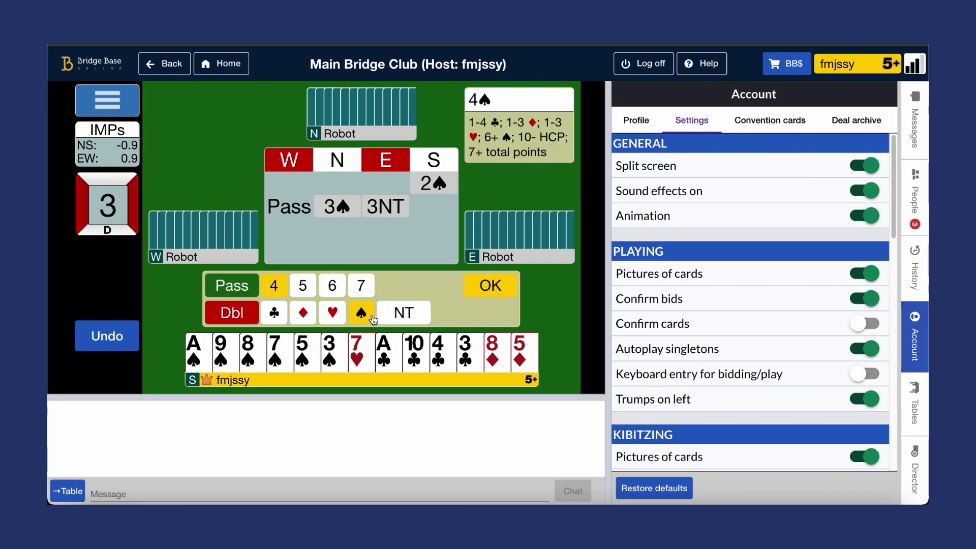
Confirm 4♠, turn on Confirm cards, and play ♦3, ♦5, ♣9 and ♣3 with confirmation
{"action": "left_click", "coordinate": [476, 295]}
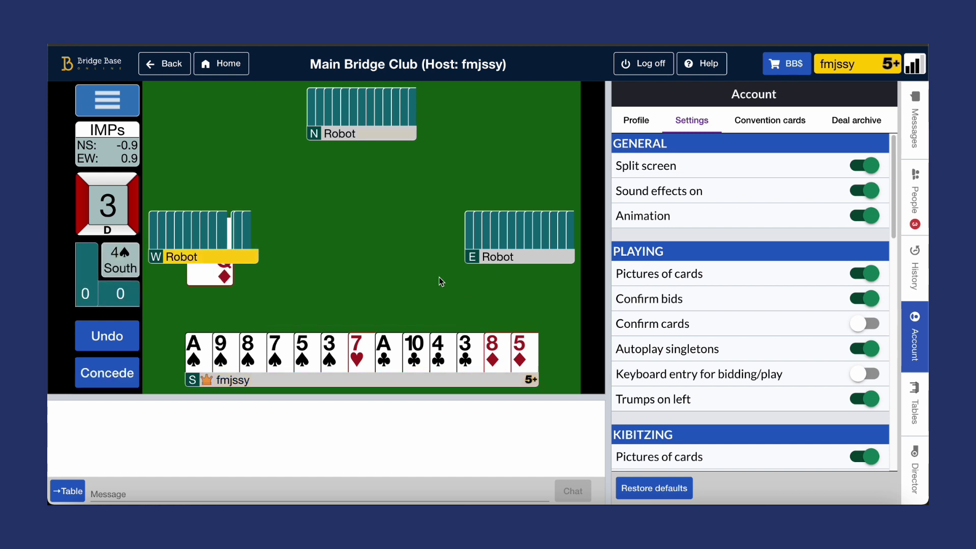
{"action": "left_click", "coordinate": [860, 333]}
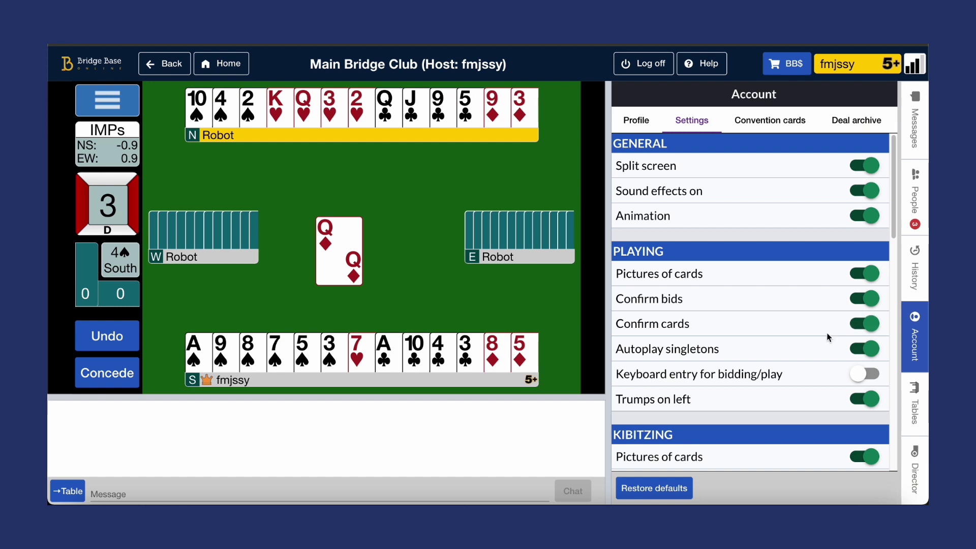
{"action": "left_click", "coordinate": [519, 117]}
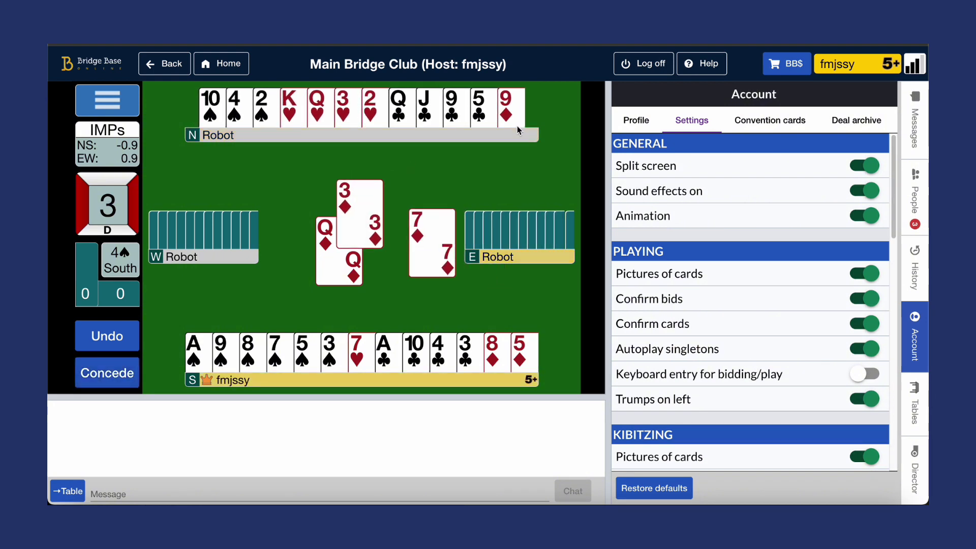
{"action": "left_click", "coordinate": [521, 350]}
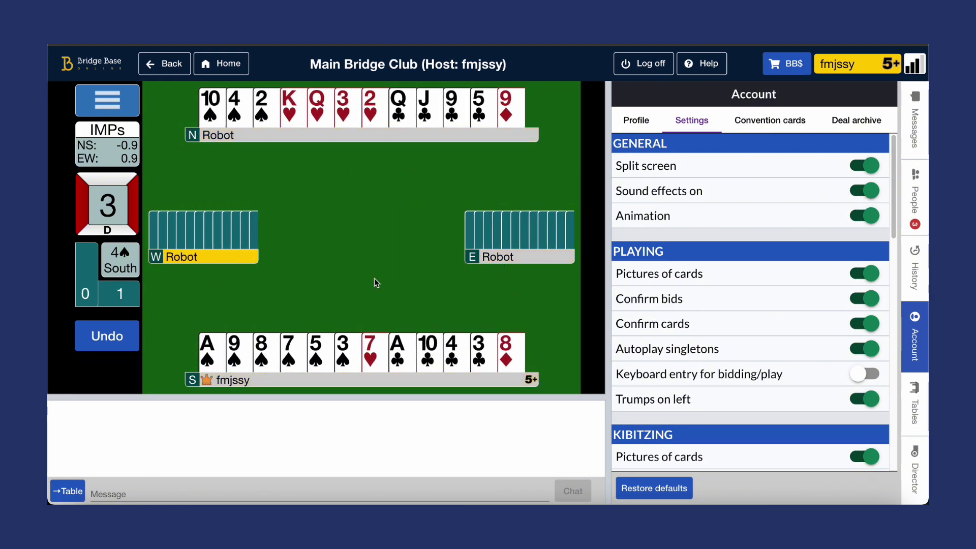
{"action": "left_click", "coordinate": [456, 104]}
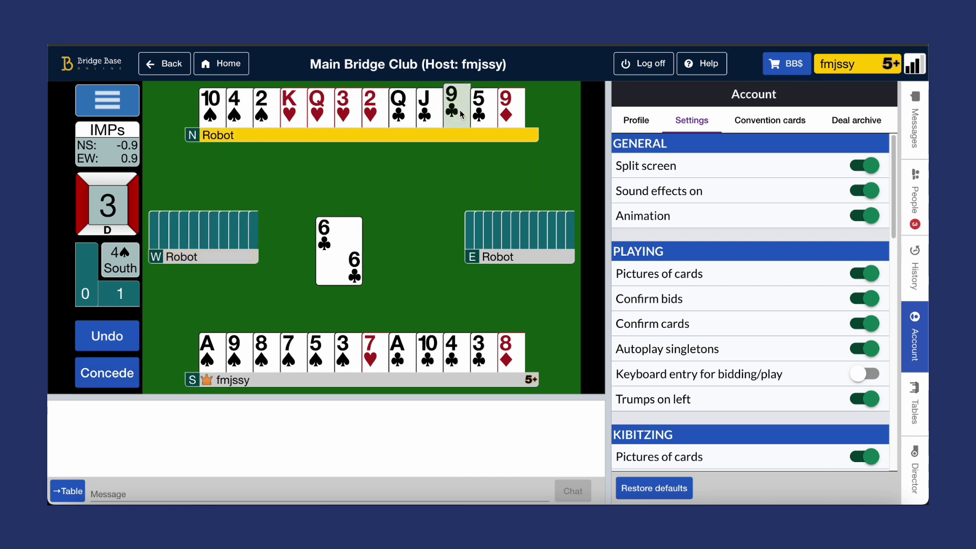
{"action": "left_click", "coordinate": [457, 101]}
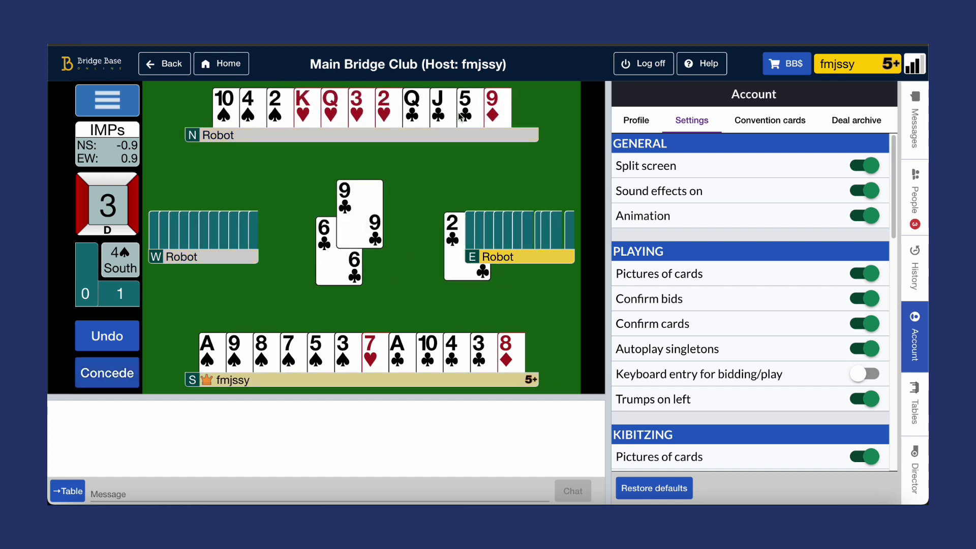
{"action": "left_click", "coordinate": [480, 355]}
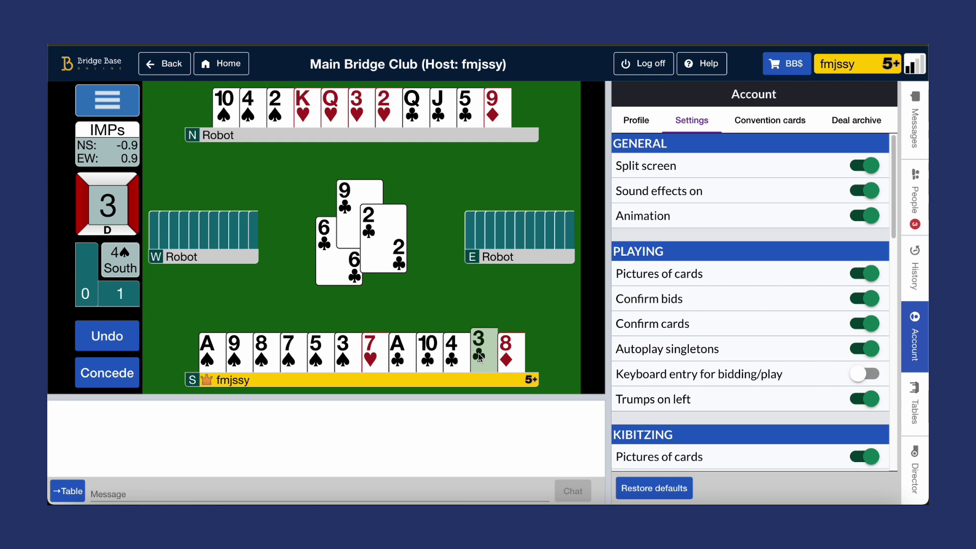
{"action": "left_click", "coordinate": [480, 356]}
Finish board 3 playing dummy's ♥K, ♣J, ♥2 and South's ♣4, ♠9, ♠8
{"action": "left_click", "coordinate": [306, 117]}
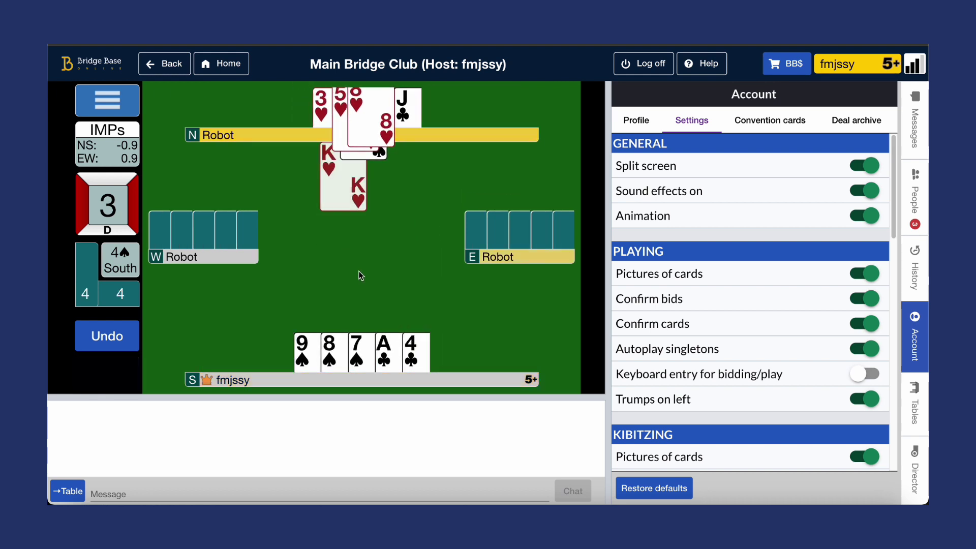
{"action": "left_click", "coordinate": [412, 365]}
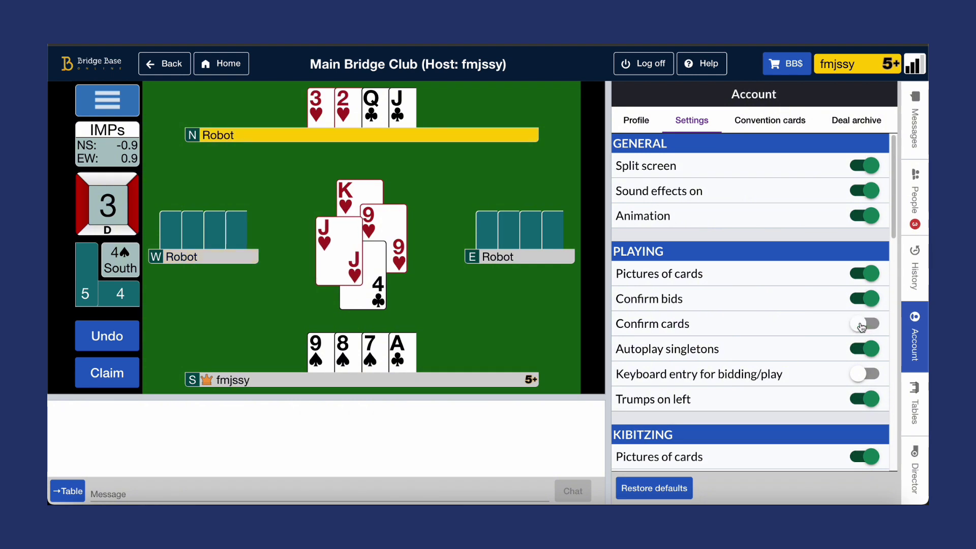
{"action": "left_click", "coordinate": [400, 109]}
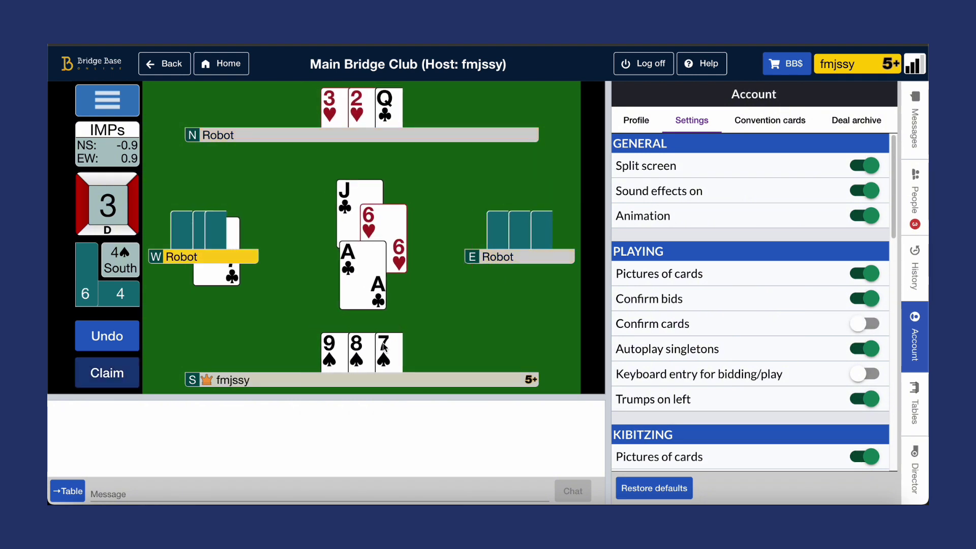
{"action": "left_click", "coordinate": [335, 350]}
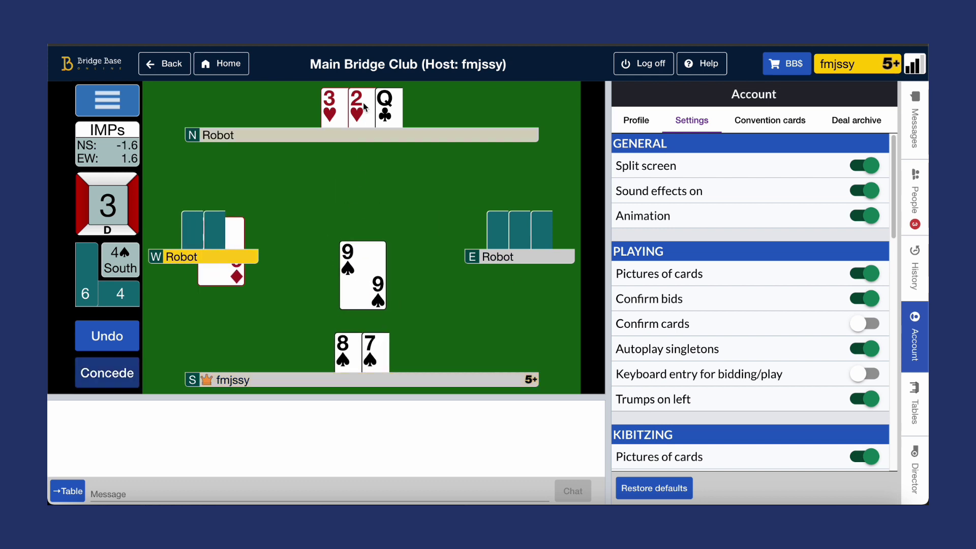
{"action": "left_click", "coordinate": [363, 107]}
{"action": "left_click", "coordinate": [355, 369]}
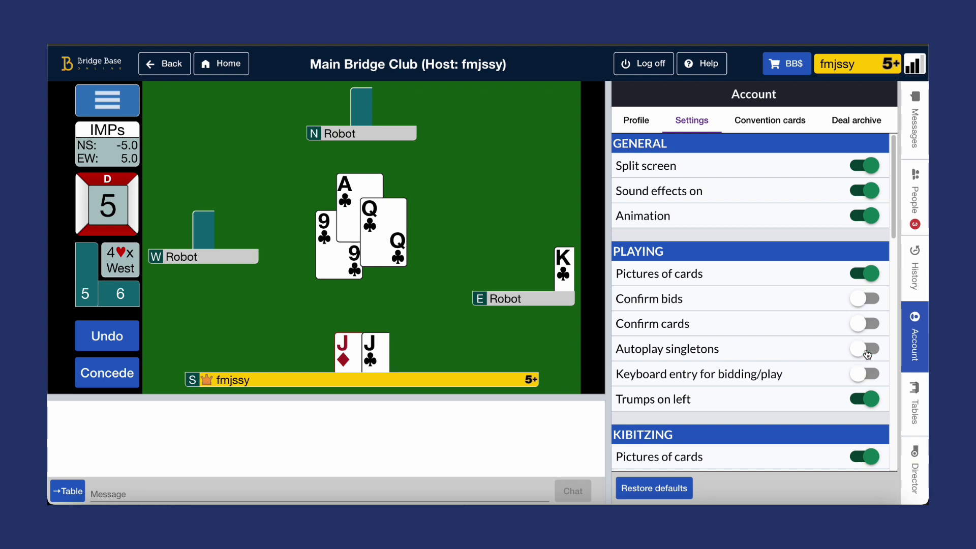
Play South's J♣ to the trick
{"action": "left_click", "coordinate": [386, 349]}
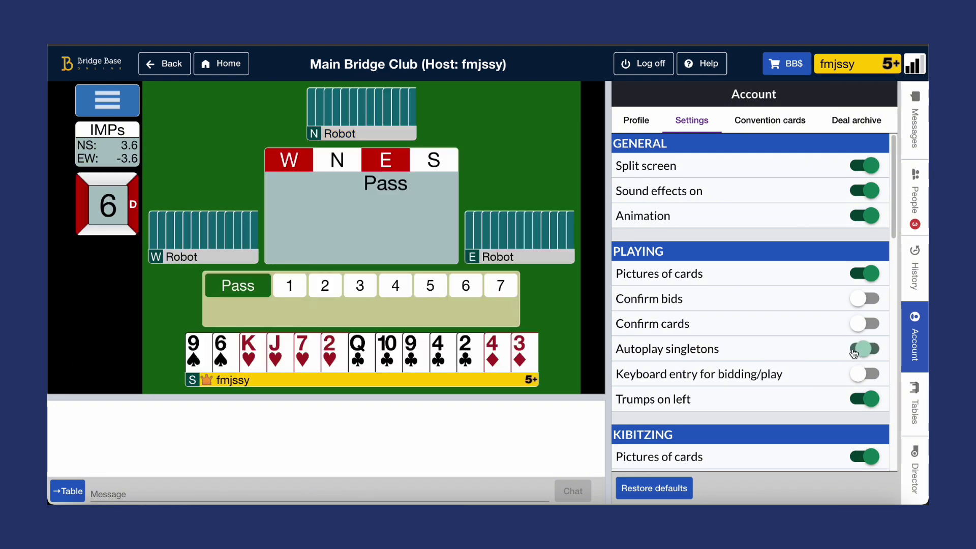
Bid Pass, then 2♦ and Pass using keyboard entry to end the auction
{"action": "scroll", "coordinate": [762, 333], "scroll_direction": "down", "scroll_amount": 1}
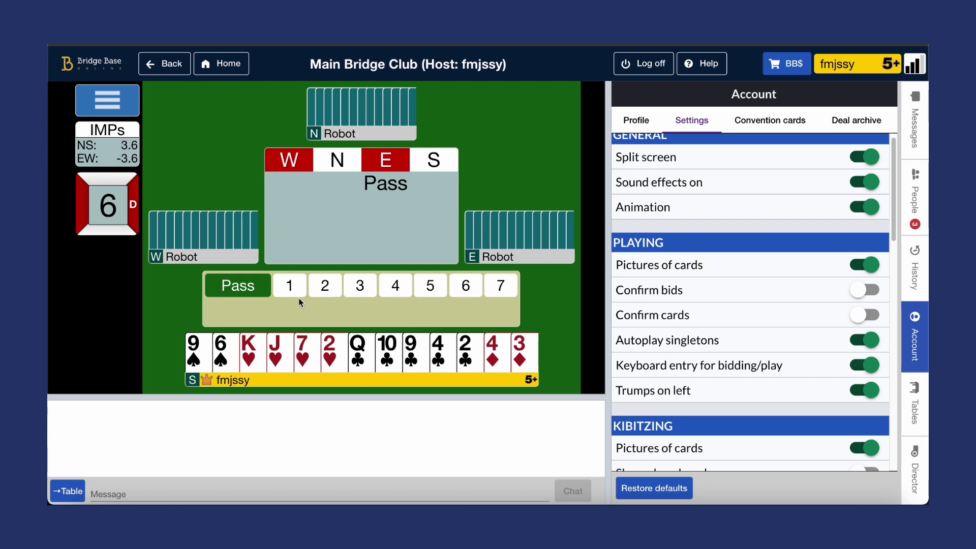
{"action": "left_click", "coordinate": [243, 285]}
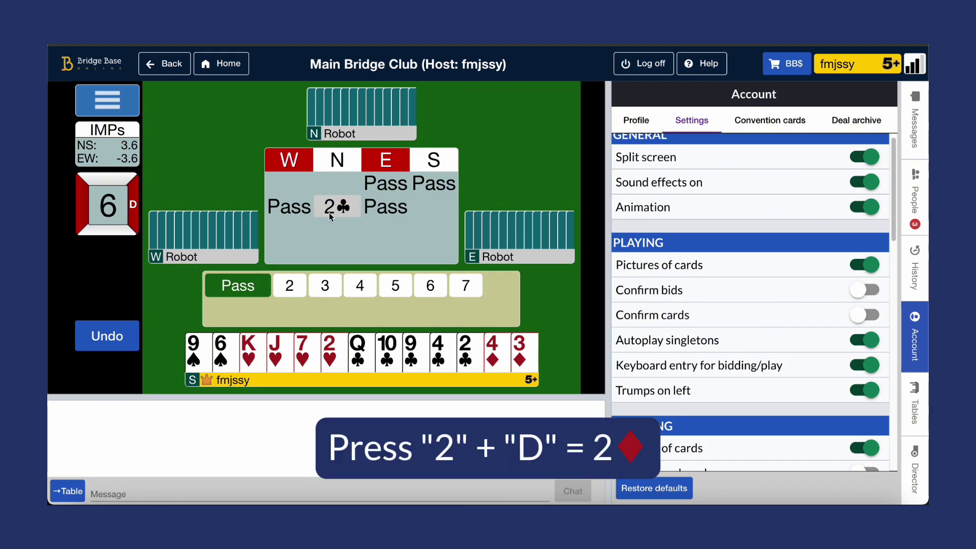
{"action": "key", "text": "2"}
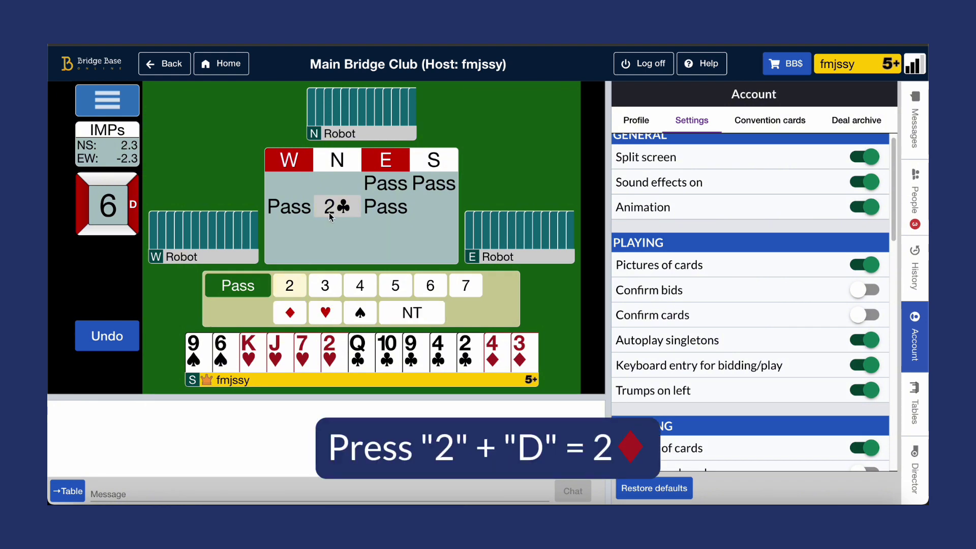
{"action": "key", "text": "d"}
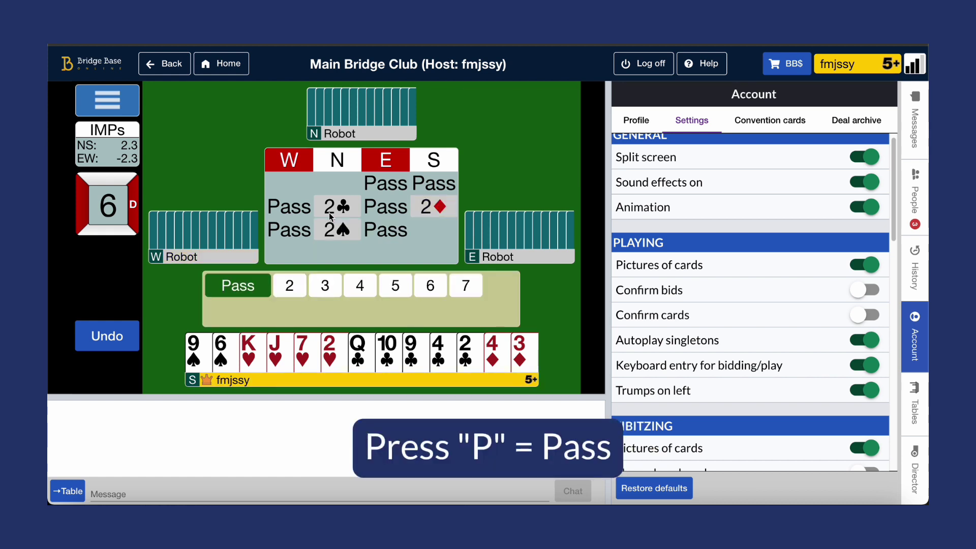
{"action": "key", "text": "p"}
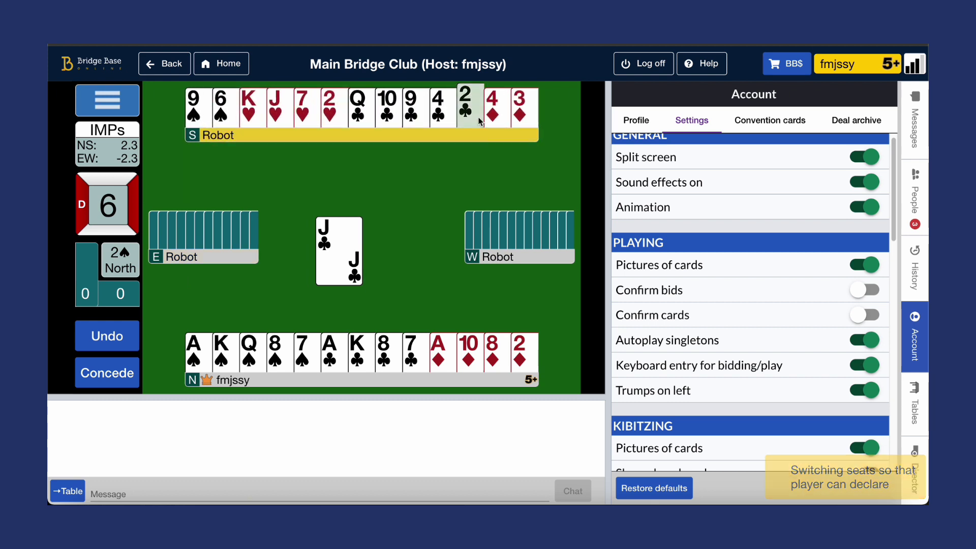
Play dummy's 2♣, North's A♣, A♠ and 6♠ by keyboard, then pass to end board 1's auction at 4♣
{"action": "left_click", "coordinate": [465, 106]}
{"action": "key", "text": "a"}
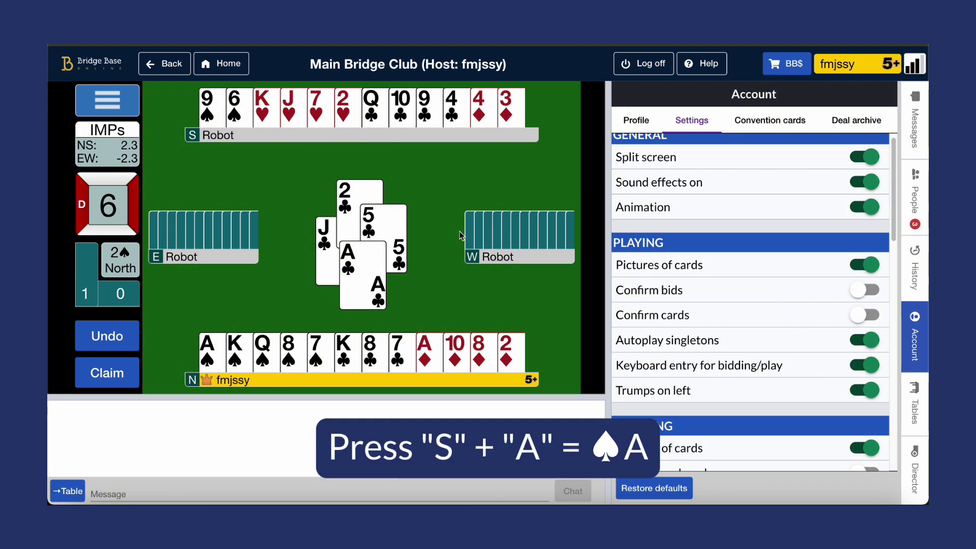
{"action": "key", "text": "s"}
{"action": "key", "text": "a"}
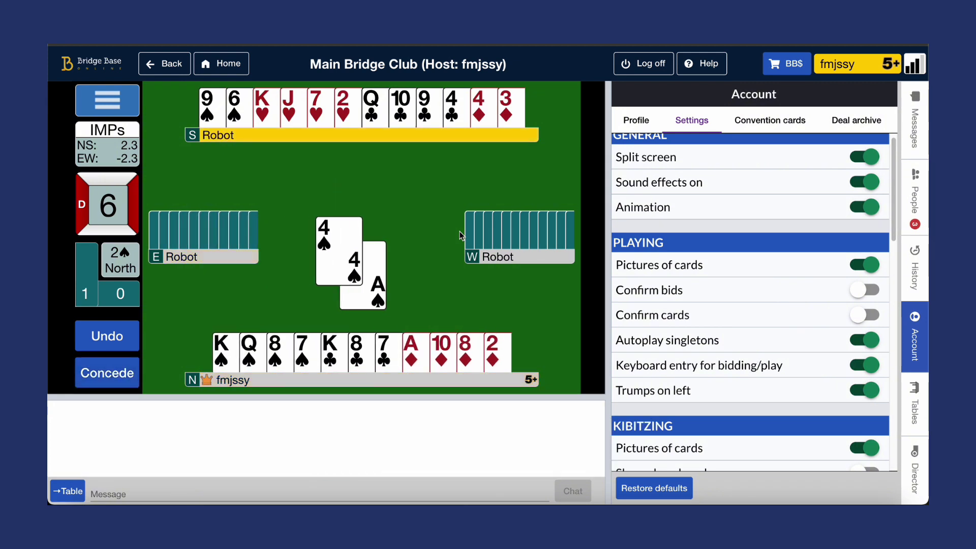
{"action": "key", "text": "6"}
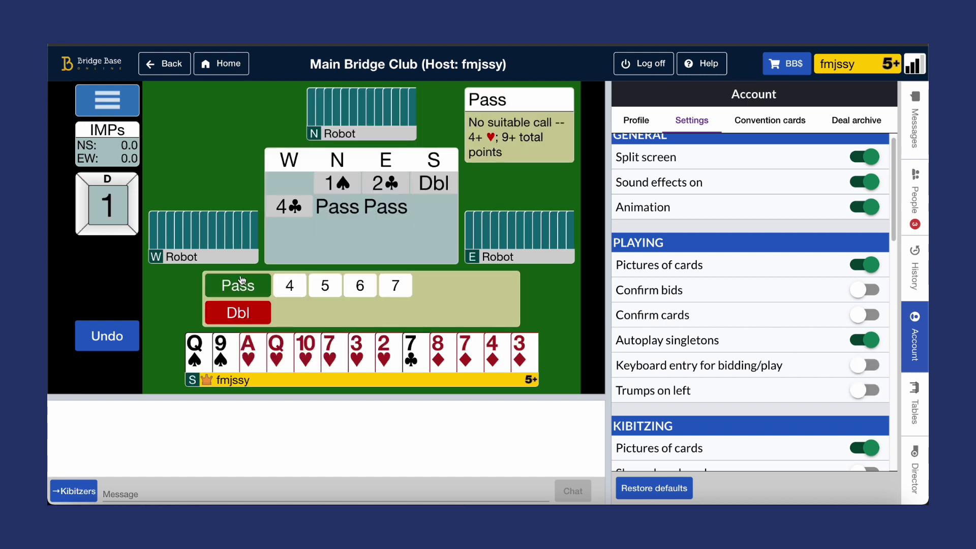
{"action": "left_click", "coordinate": [244, 285]}
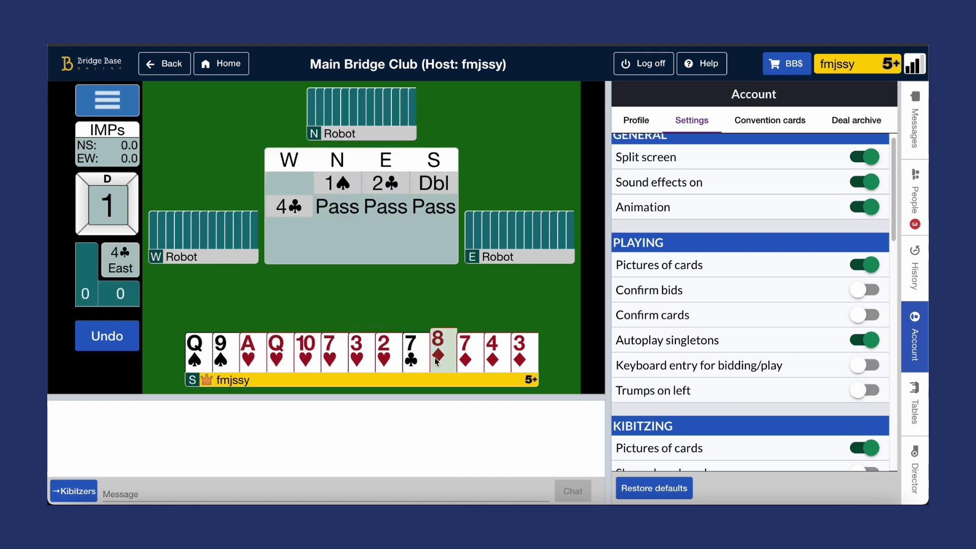
Lead the Q♠ and play the 3♦ to the next trick
{"action": "right_click", "coordinate": [355, 433]}
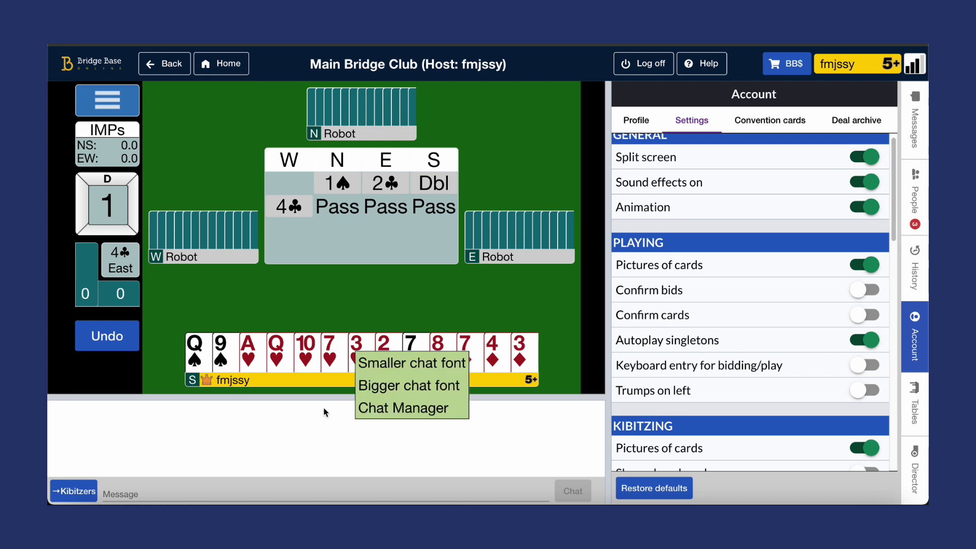
{"action": "left_click", "coordinate": [196, 355]}
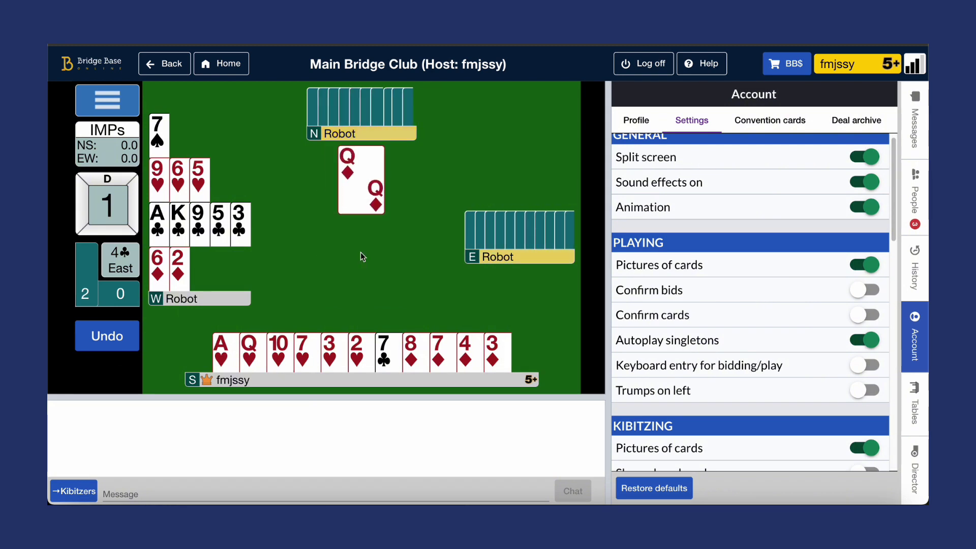
{"action": "left_click", "coordinate": [492, 352]}
Toggle Trumps on left on, off, and back on so dummy's clubs sort first
{"action": "left_click", "coordinate": [864, 391]}
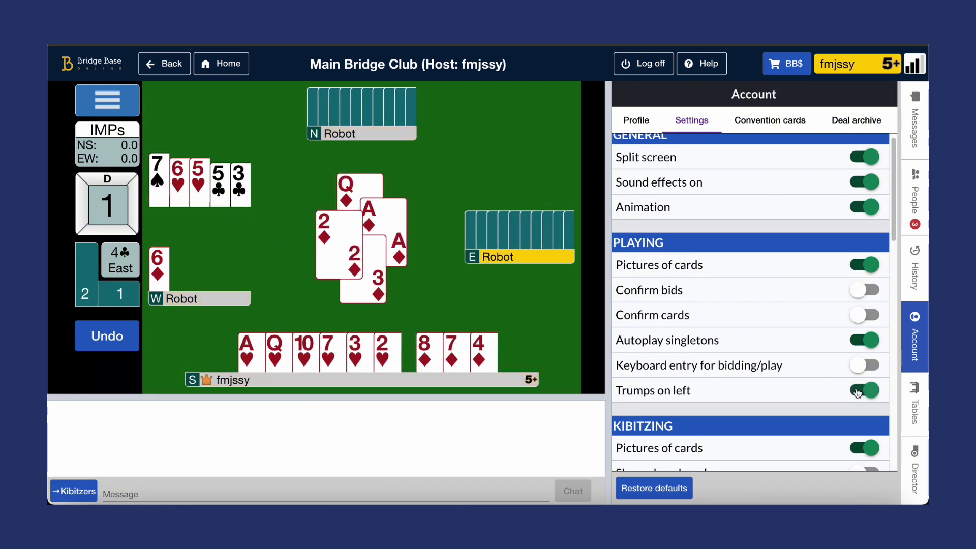
{"action": "left_click", "coordinate": [858, 392]}
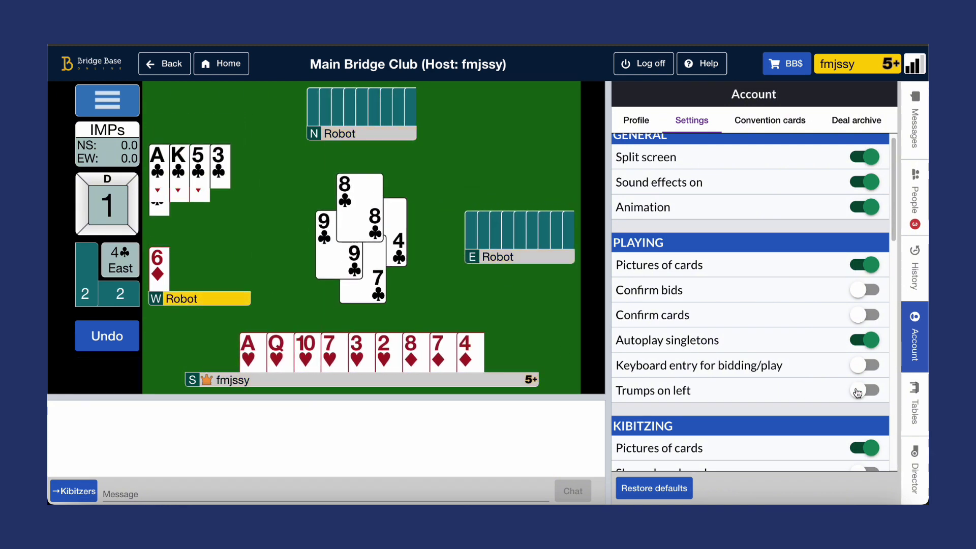
{"action": "left_click", "coordinate": [858, 393]}
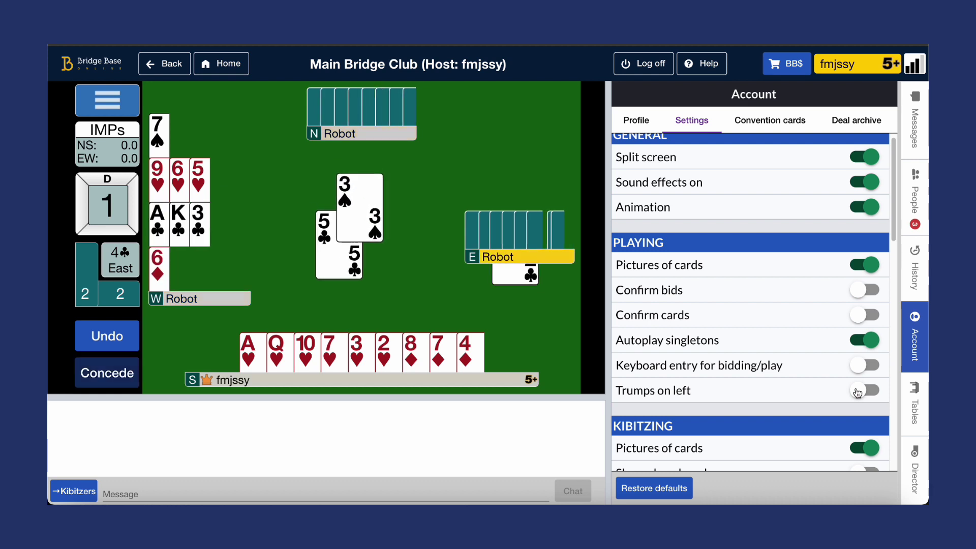
Play the 2♥ and 3♥ from South, then leave the table
{"action": "left_click", "coordinate": [385, 351]}
{"action": "scroll", "coordinate": [647, 240], "scroll_direction": "down", "scroll_amount": 1}
{"action": "left_click", "coordinate": [371, 353]}
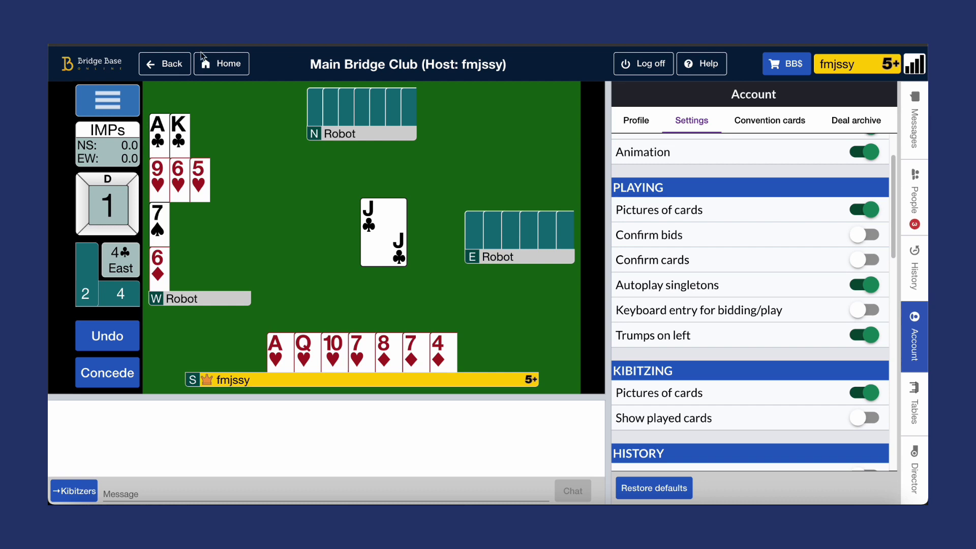
{"action": "left_click", "coordinate": [175, 65]}
Confirm leaving, watch an interesting table, toggle Pictures of cards off and on, and enable Show played cards
{"action": "left_click", "coordinate": [531, 308]}
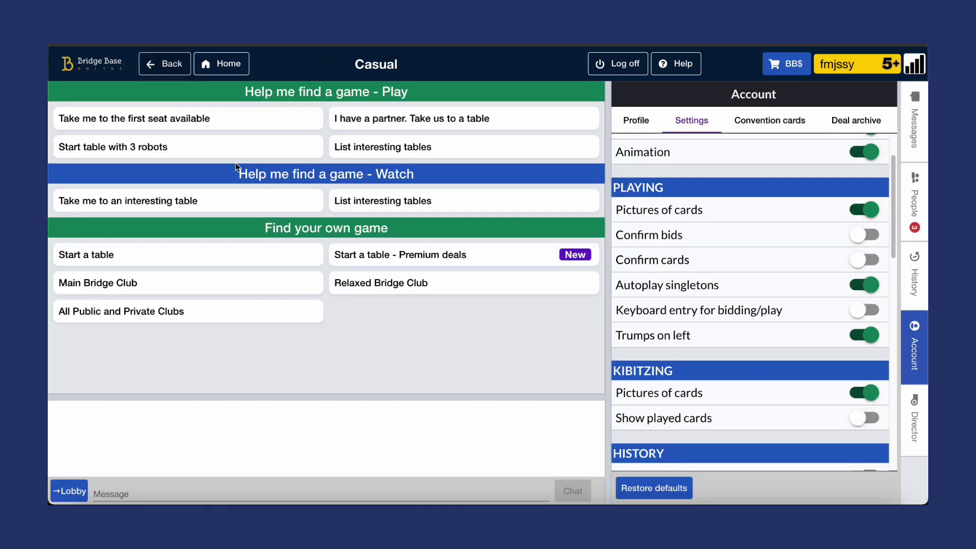
{"action": "left_click", "coordinate": [232, 199]}
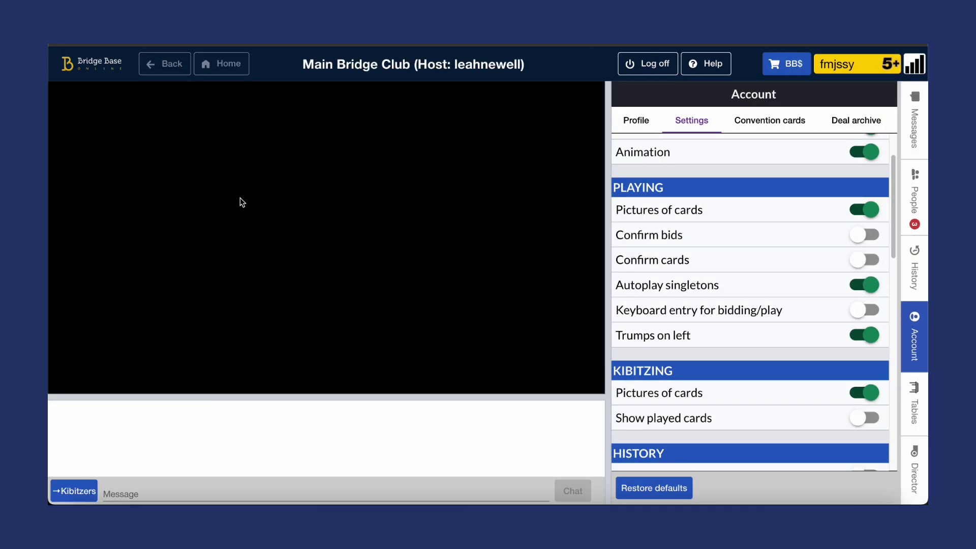
{"action": "left_click", "coordinate": [860, 399]}
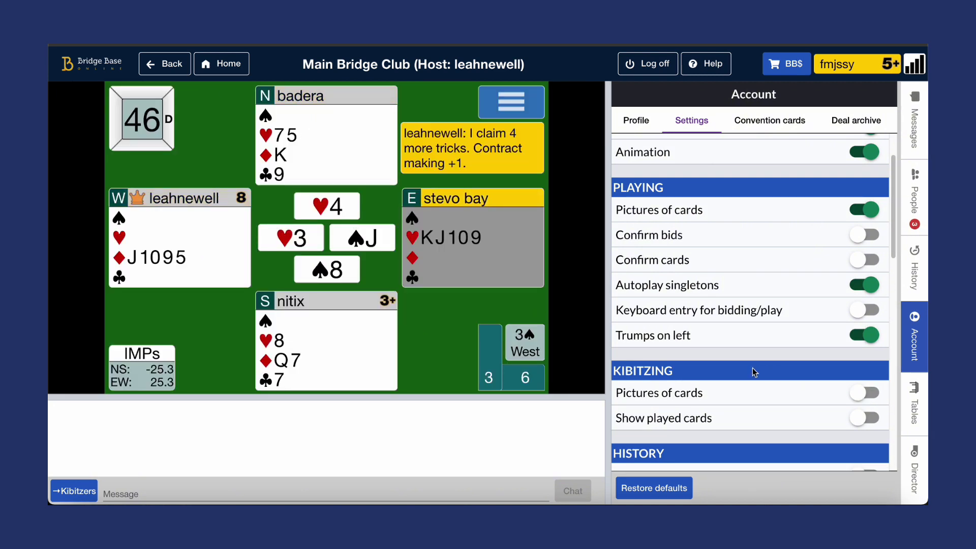
{"action": "left_click", "coordinate": [861, 401]}
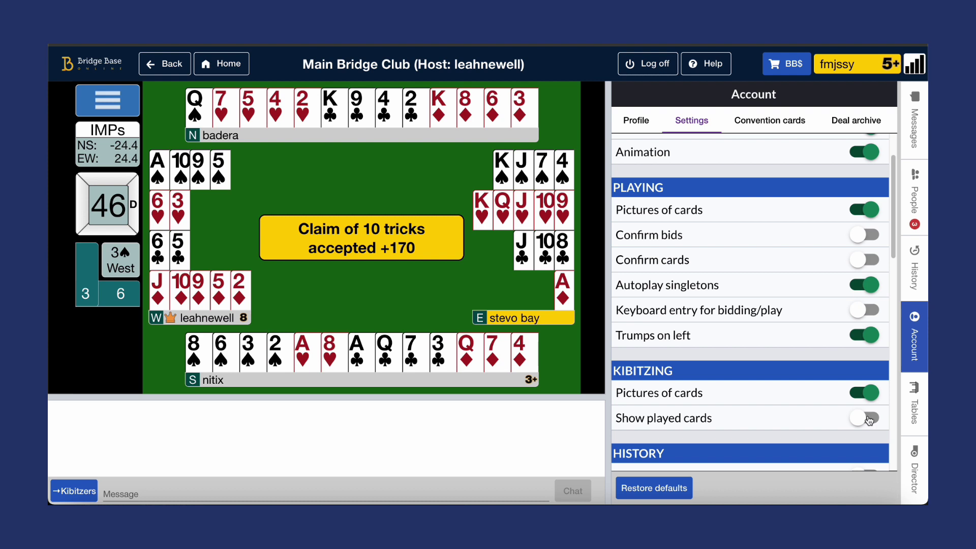
{"action": "scroll", "coordinate": [726, 387], "scroll_direction": "down", "scroll_amount": 2}
{"action": "left_click", "coordinate": [861, 347]}
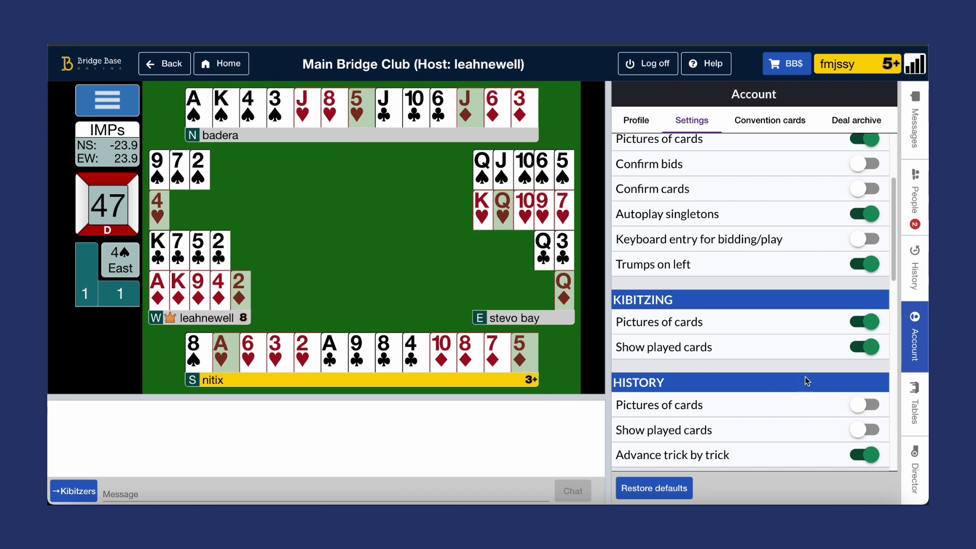
Turn off Show played cards, step back and forward through board 47's tricks, and open History
{"action": "left_click", "coordinate": [867, 357]}
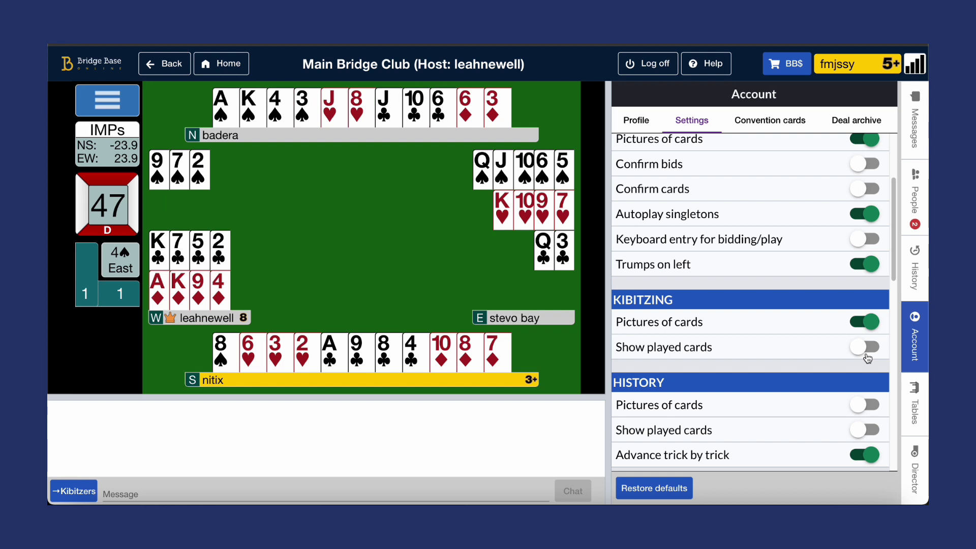
{"action": "left_click", "coordinate": [110, 300]}
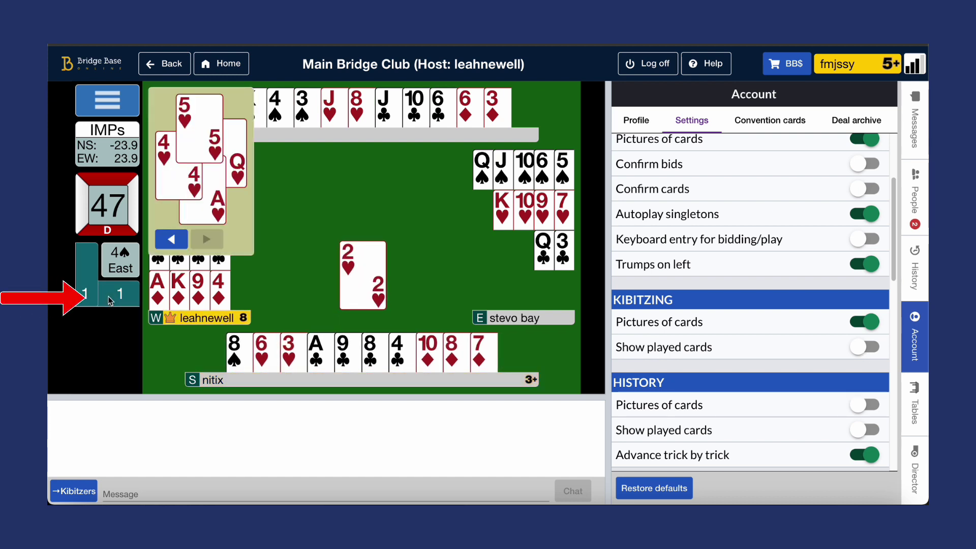
{"action": "left_click", "coordinate": [173, 238]}
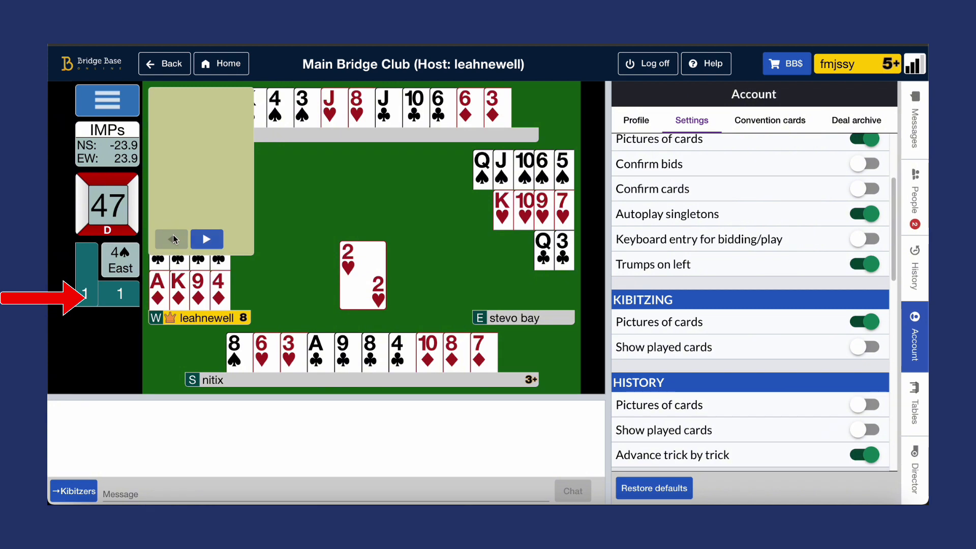
{"action": "left_click", "coordinate": [201, 240]}
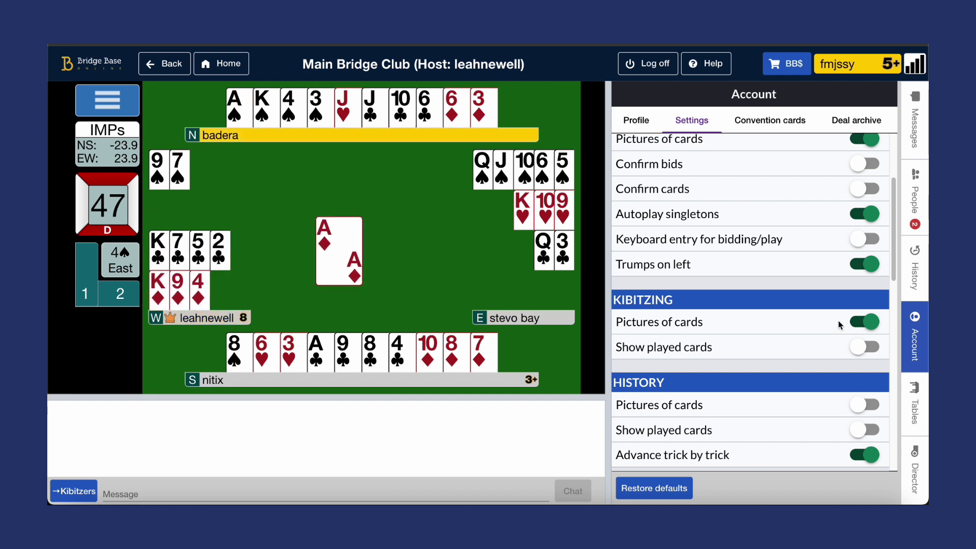
{"action": "scroll", "coordinate": [791, 340], "scroll_direction": "down", "scroll_amount": 1}
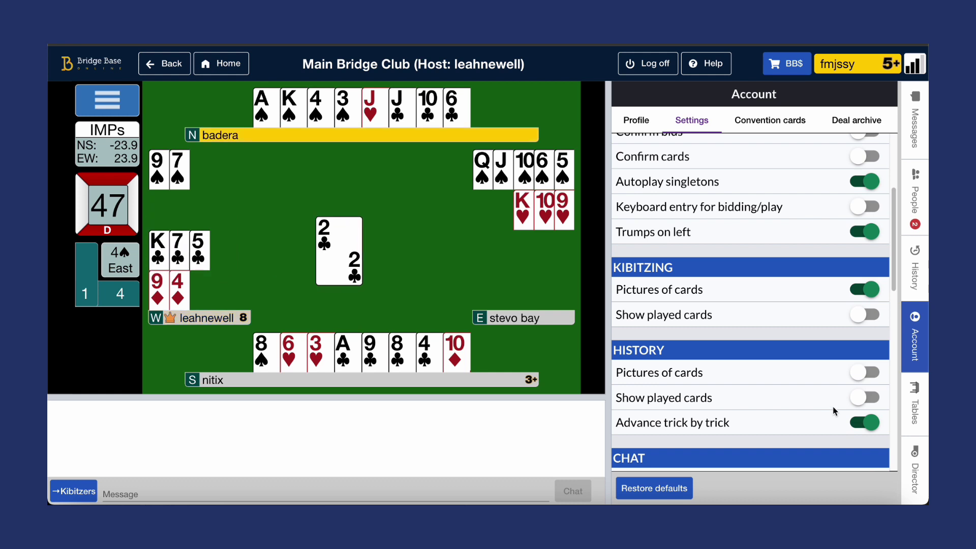
{"action": "left_click", "coordinate": [916, 274]}
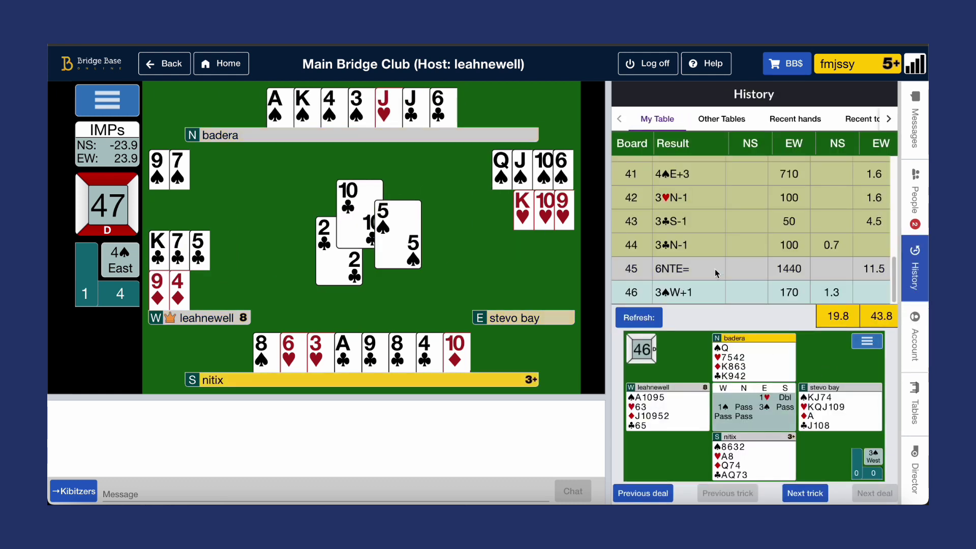
Open board 45's hand record and turn off History's Pictures of cards so it shows as text
{"action": "left_click", "coordinate": [678, 278]}
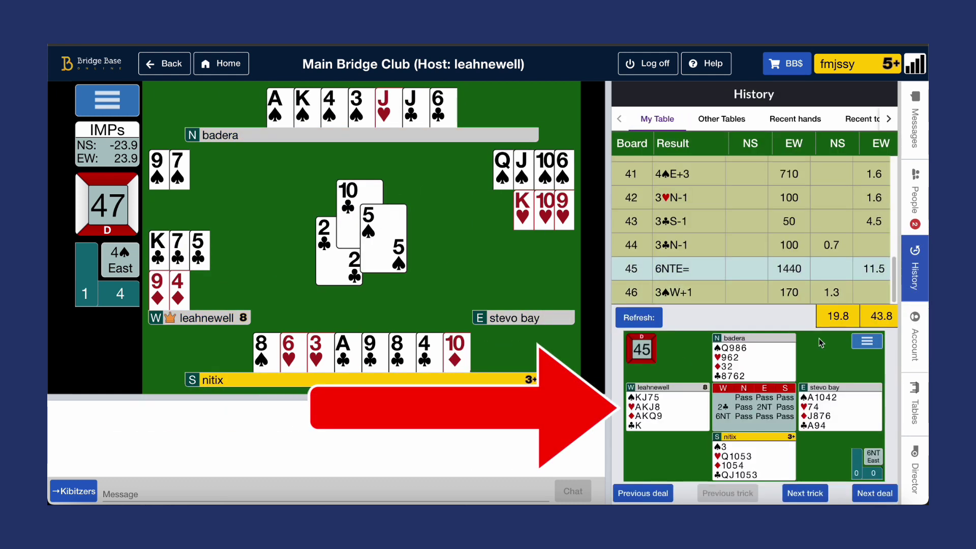
{"action": "left_click", "coordinate": [915, 346]}
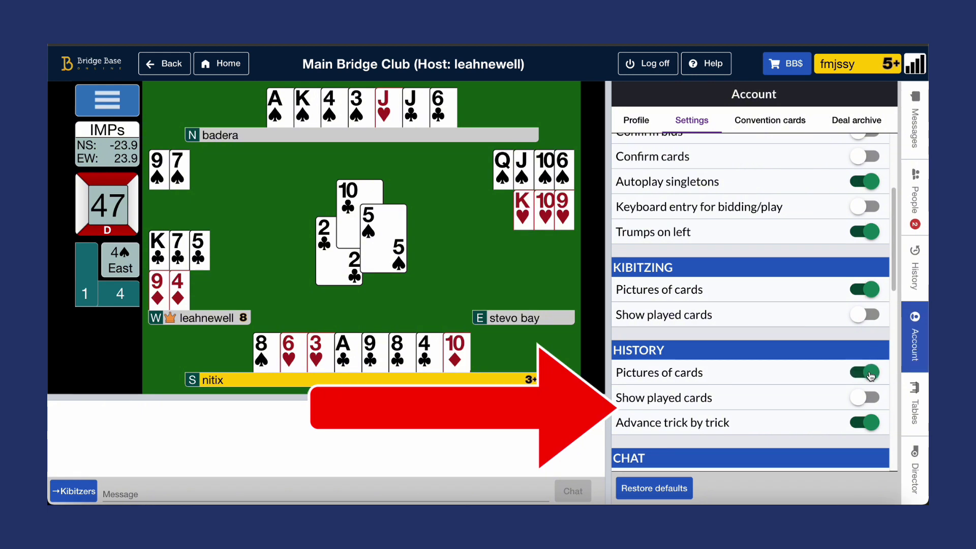
{"action": "left_click", "coordinate": [915, 269]}
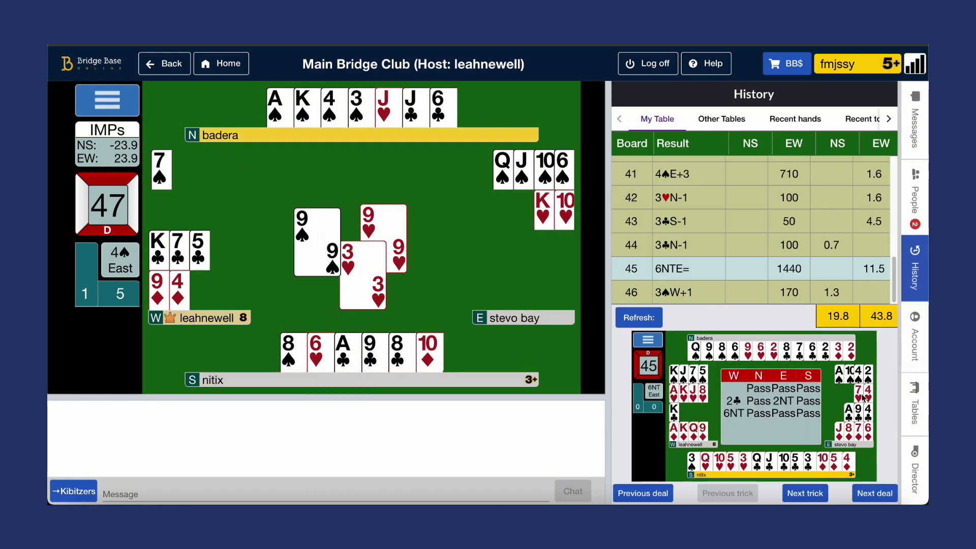
{"action": "left_click", "coordinate": [916, 338]}
{"action": "left_click", "coordinate": [873, 376]}
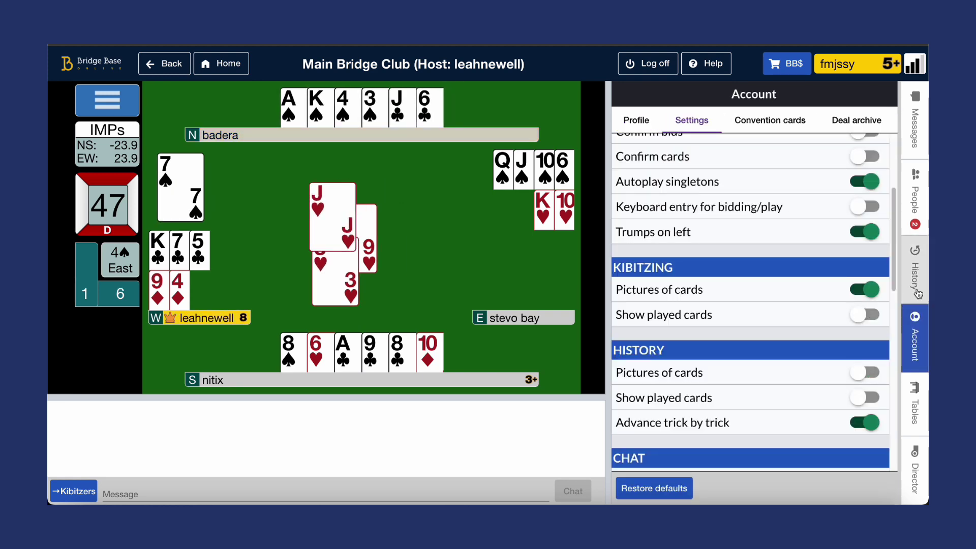
{"action": "left_click", "coordinate": [915, 269]}
{"action": "left_click", "coordinate": [915, 338]}
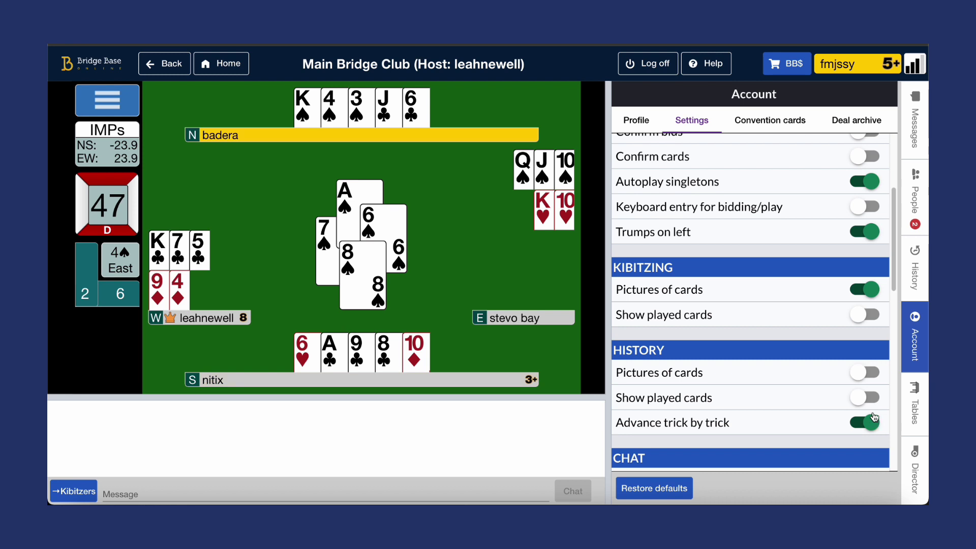
{"action": "left_click", "coordinate": [908, 298]}
Advance board 45's history replay six tricks
{"action": "left_click", "coordinate": [793, 494]}
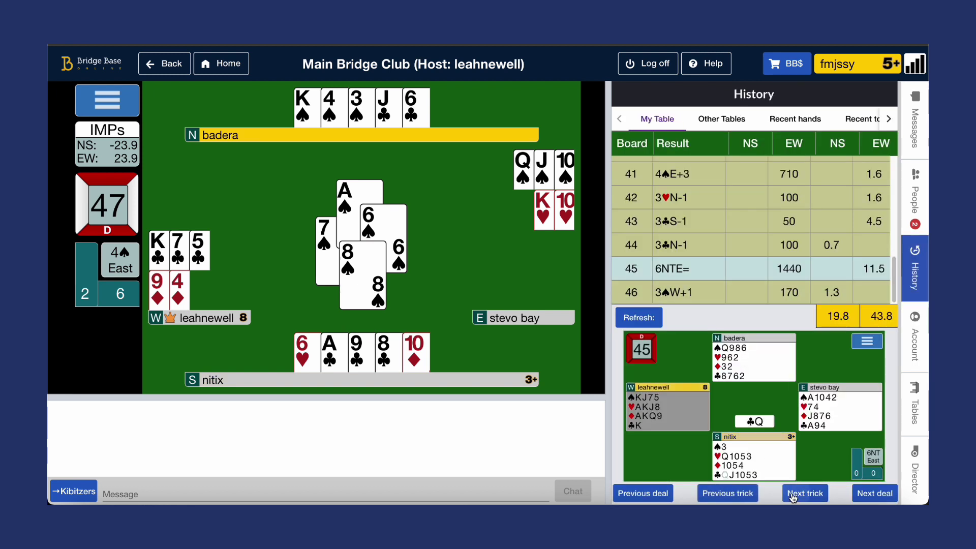
{"action": "left_click", "coordinate": [793, 496]}
{"action": "left_click", "coordinate": [793, 496]}
{"action": "left_click", "coordinate": [794, 496]}
{"action": "left_click", "coordinate": [793, 496]}
{"action": "left_click", "coordinate": [794, 495]}
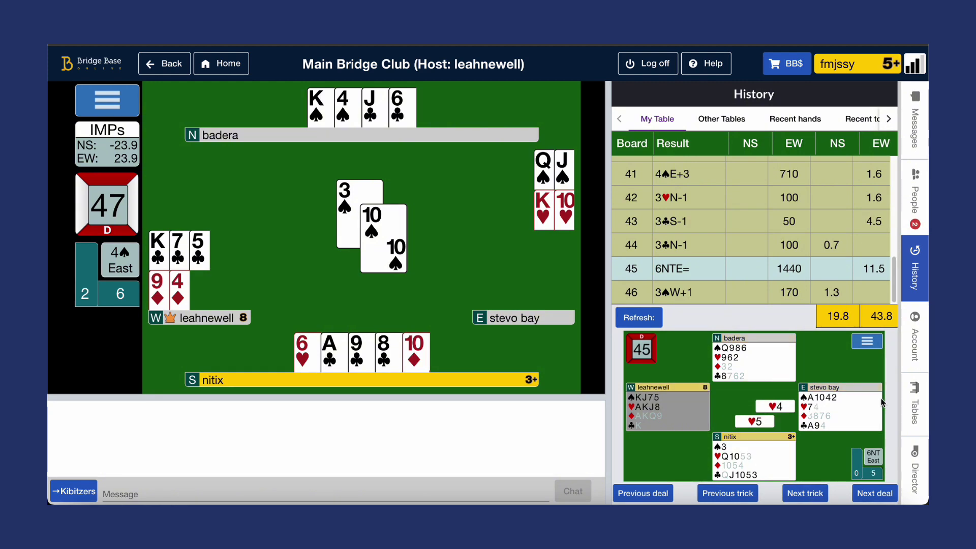
Advance board 45's replay trick by trick through to its 12-trick result
{"action": "left_click", "coordinate": [912, 341]}
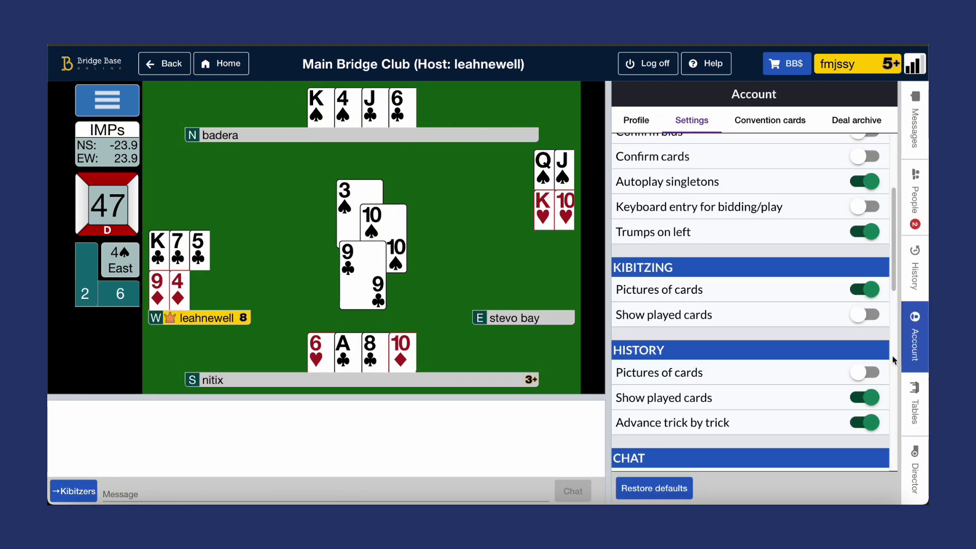
{"action": "left_click", "coordinate": [915, 269]}
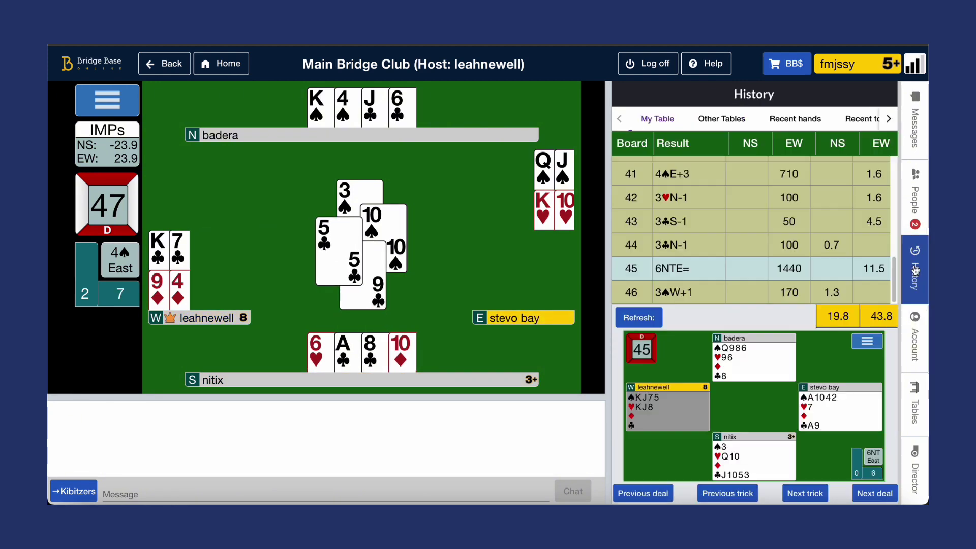
{"action": "left_click", "coordinate": [801, 498]}
{"action": "left_click", "coordinate": [801, 496]}
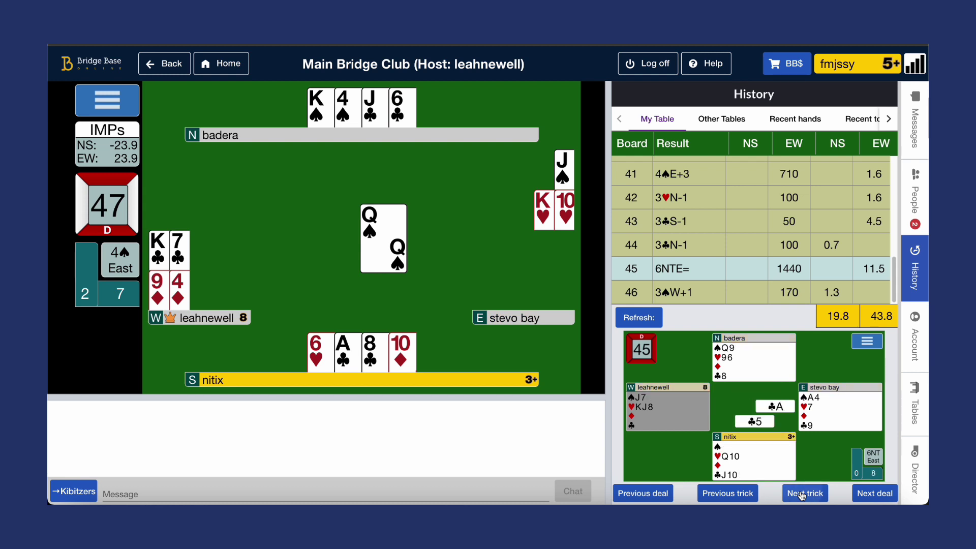
{"action": "left_click", "coordinate": [801, 495]}
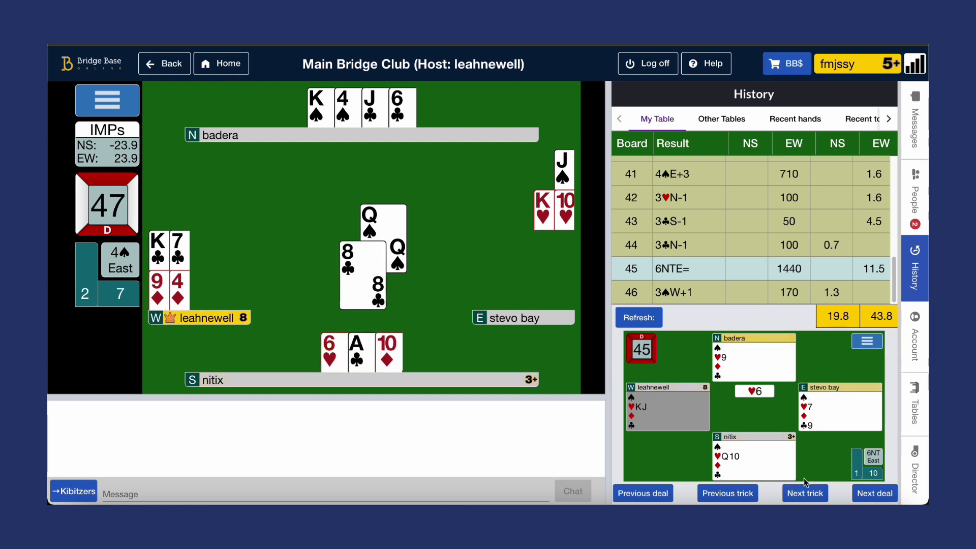
{"action": "left_click", "coordinate": [802, 491]}
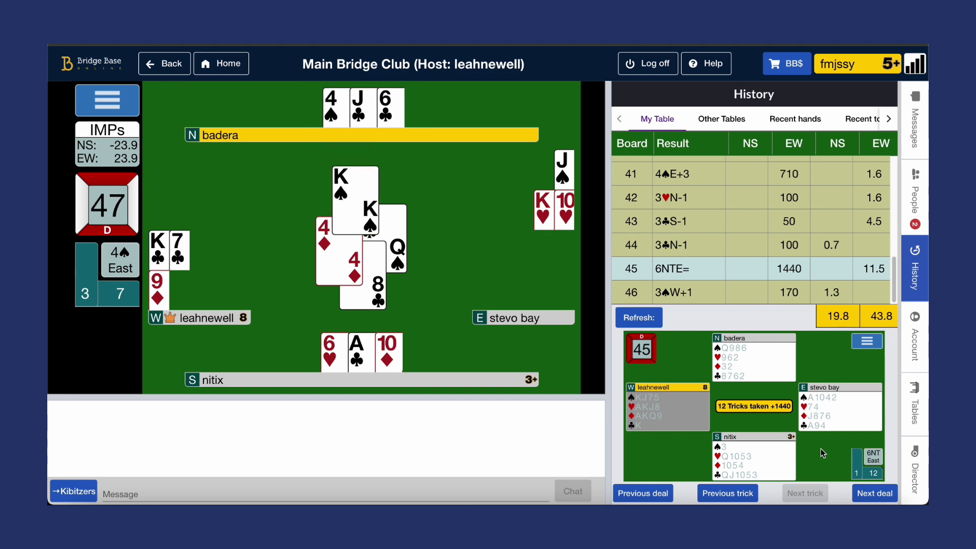
Check the Advance trick by trick setting, then return to History and step to the first card
{"action": "left_click", "coordinate": [916, 319]}
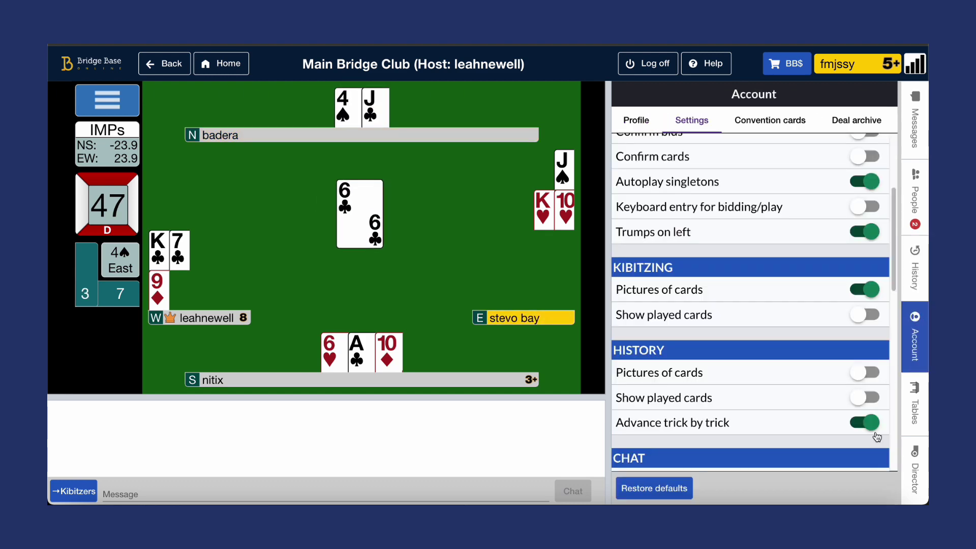
{"action": "left_click", "coordinate": [915, 270]}
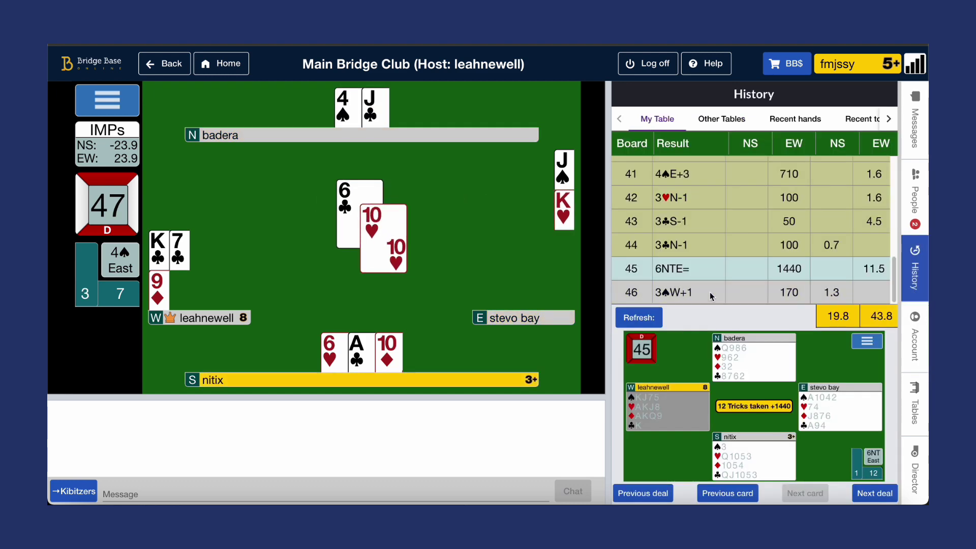
{"action": "left_click", "coordinate": [791, 492]}
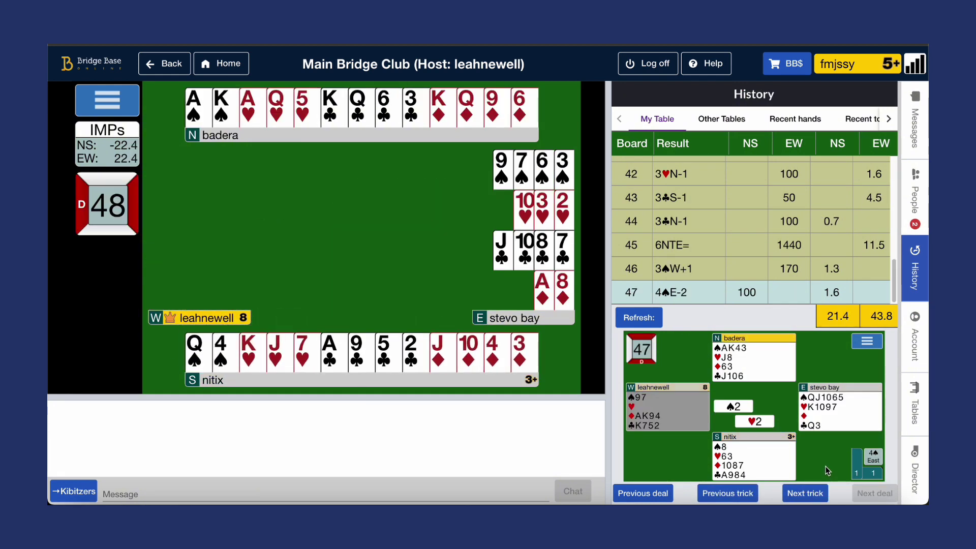
Switch off Show chat in Account Settings to hide the chat area
{"action": "left_click", "coordinate": [913, 344]}
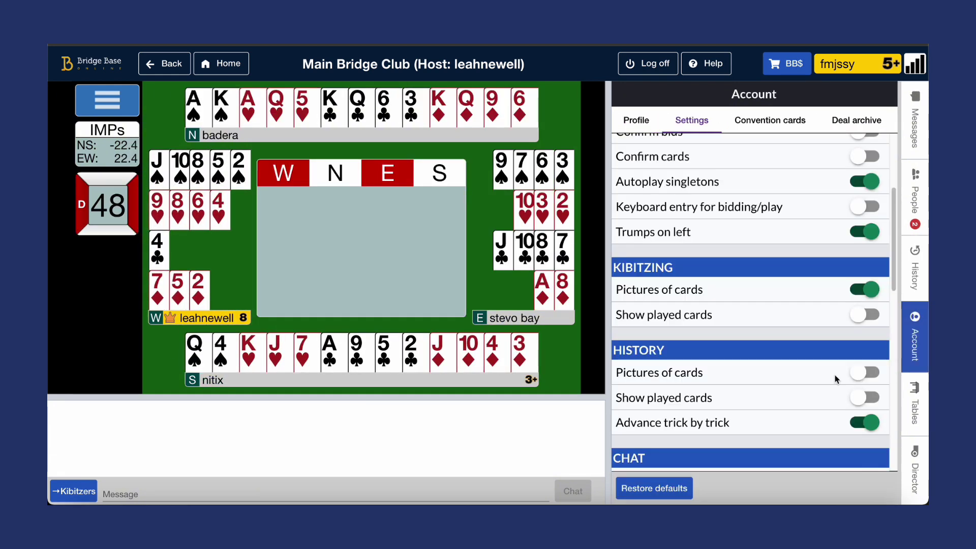
{"action": "scroll", "coordinate": [834, 374], "scroll_direction": "down", "scroll_amount": 2}
{"action": "scroll", "coordinate": [835, 376], "scroll_direction": "down", "scroll_amount": 3}
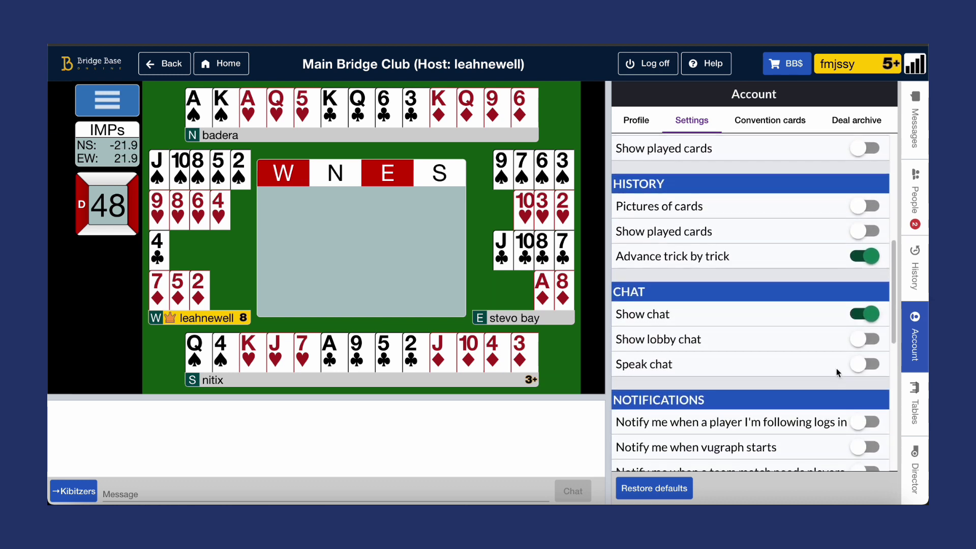
{"action": "left_click", "coordinate": [870, 312]}
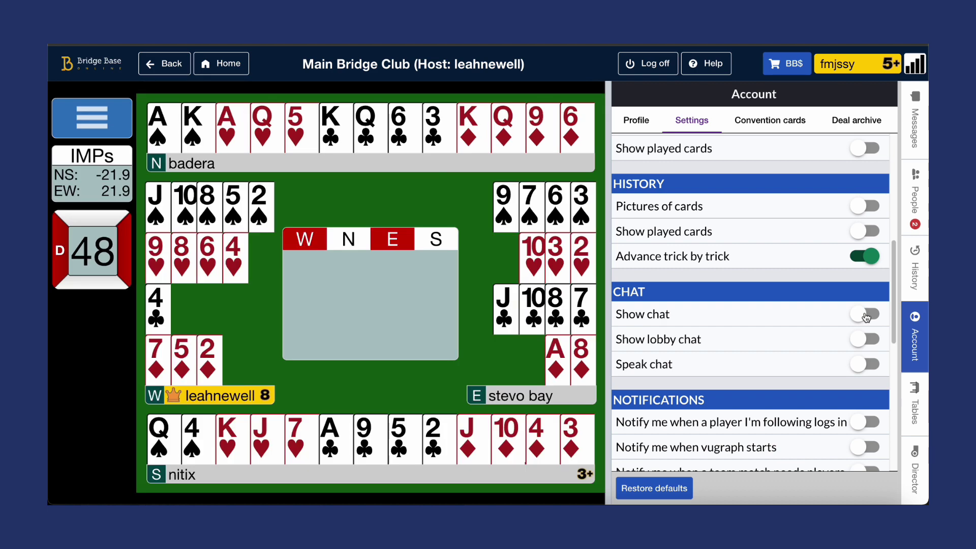
Turn Show chat and Show lobby chat on, and set the chat recipient to Lobby
{"action": "left_click", "coordinate": [915, 144]}
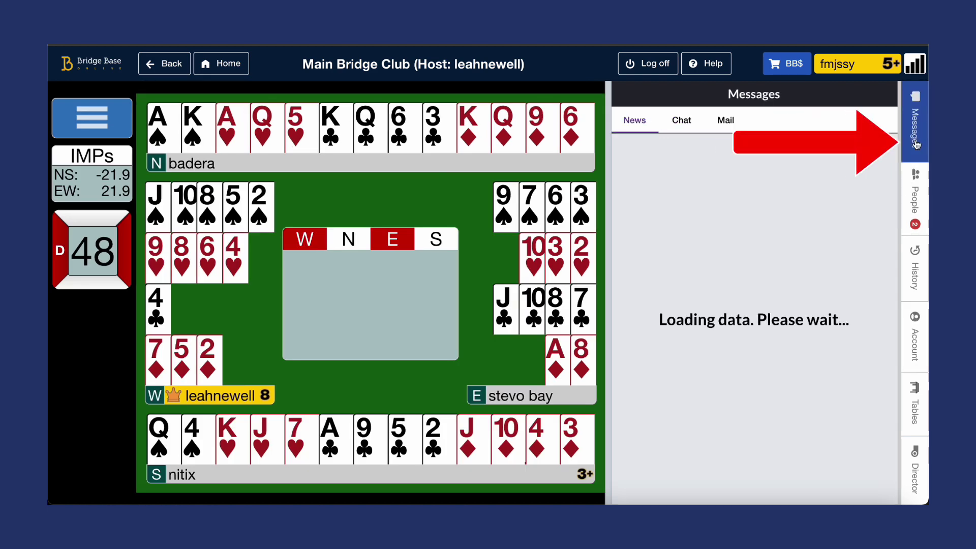
{"action": "left_click", "coordinate": [684, 127]}
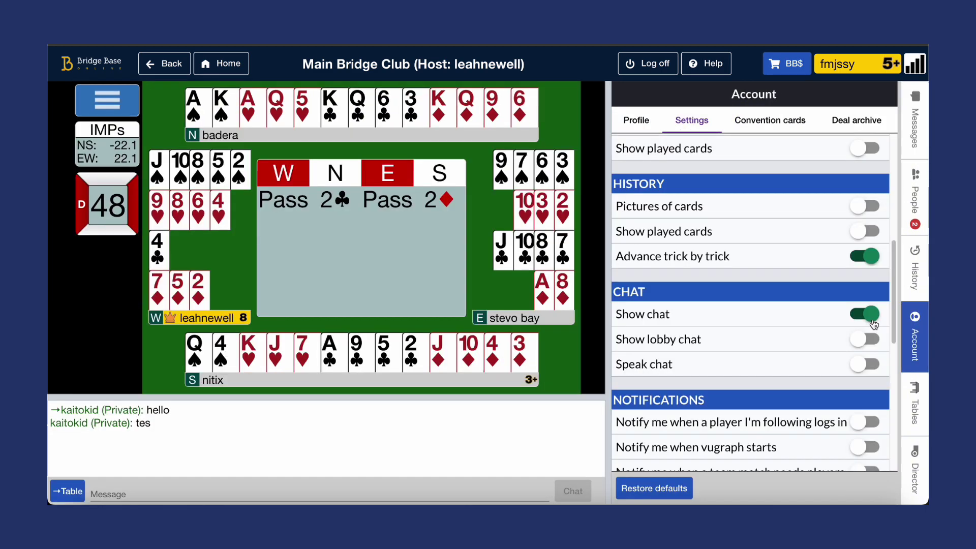
{"action": "left_click", "coordinate": [871, 316]}
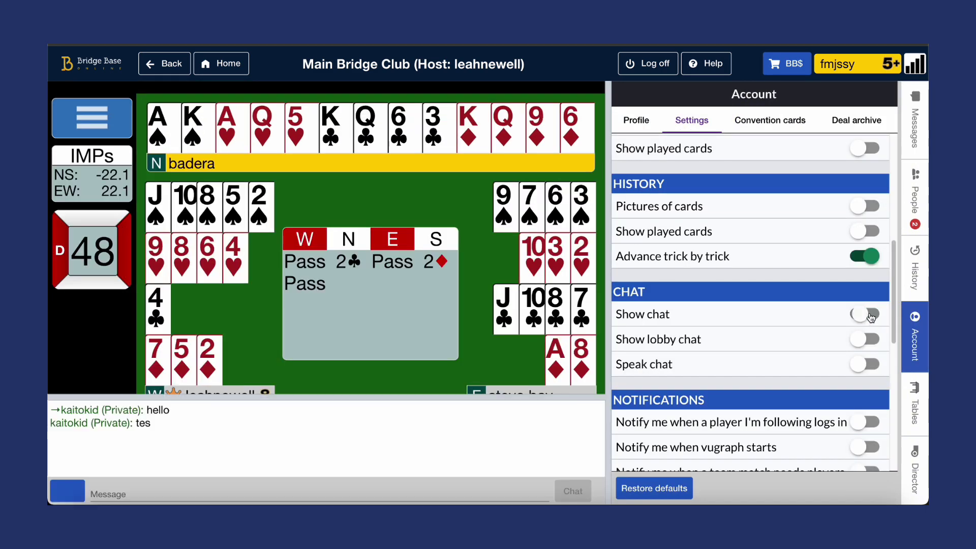
{"action": "left_click", "coordinate": [864, 339]}
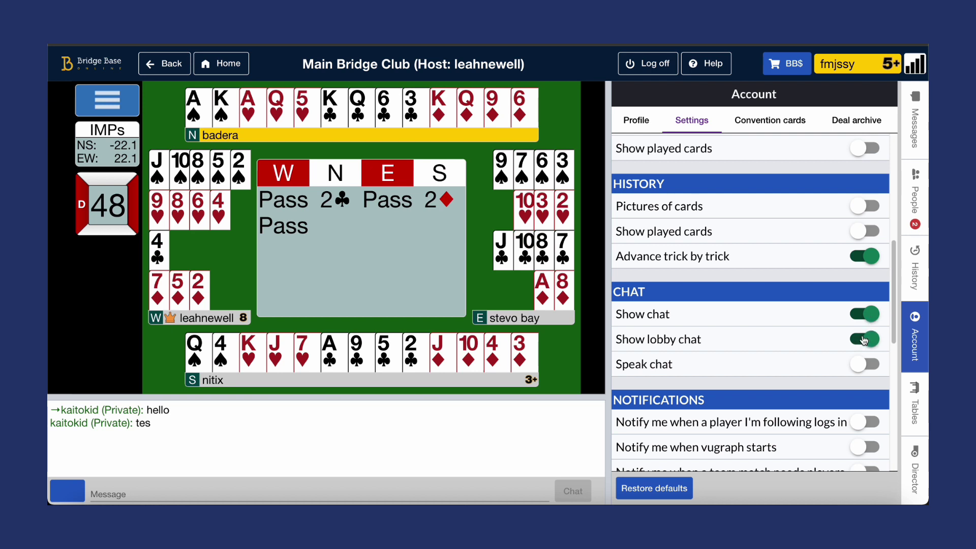
{"action": "left_click", "coordinate": [81, 493]}
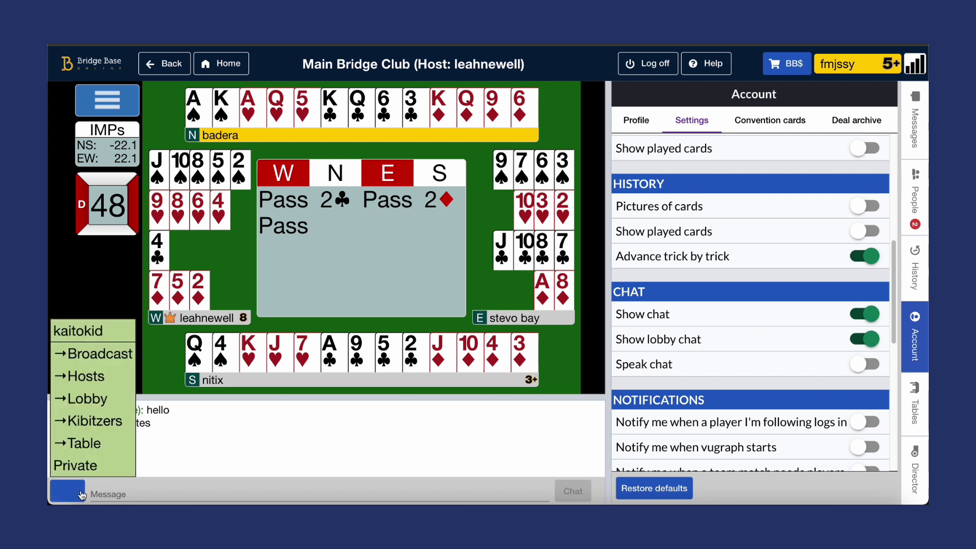
{"action": "left_click", "coordinate": [76, 404]}
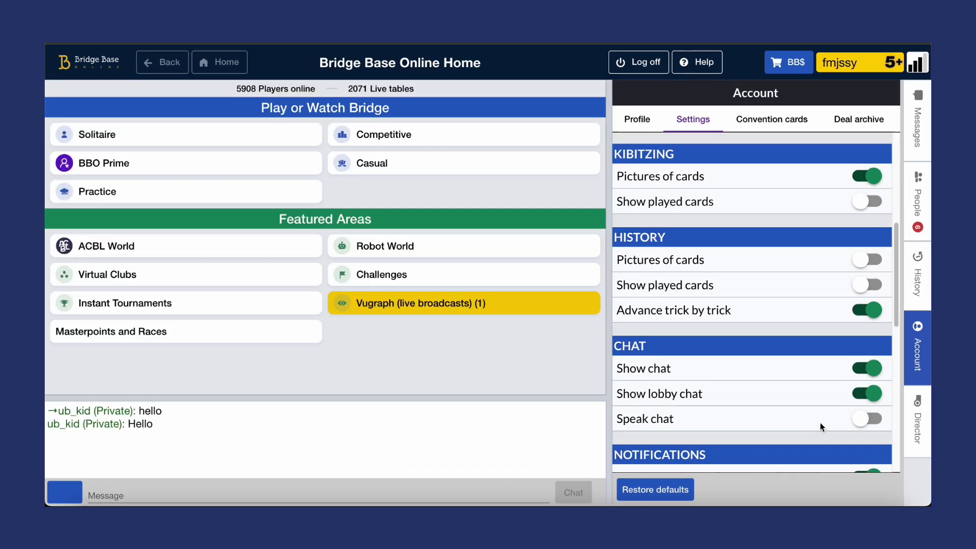
{"action": "scroll", "coordinate": [819, 426], "scroll_direction": "up", "scroll_amount": 2}
{"action": "scroll", "coordinate": [819, 426], "scroll_direction": "down", "scroll_amount": 1}
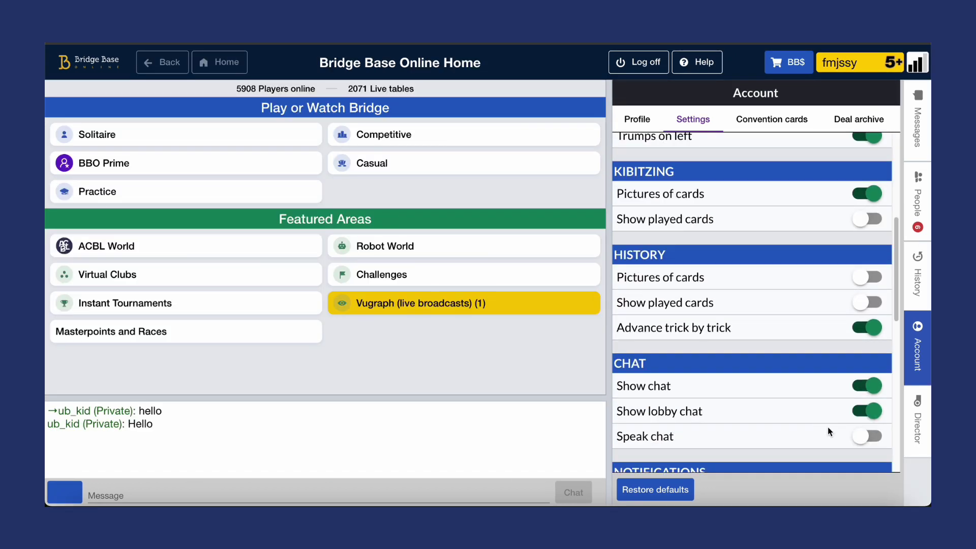
Switch on Speak chat so chat messages are read aloud
{"action": "left_click", "coordinate": [868, 441]}
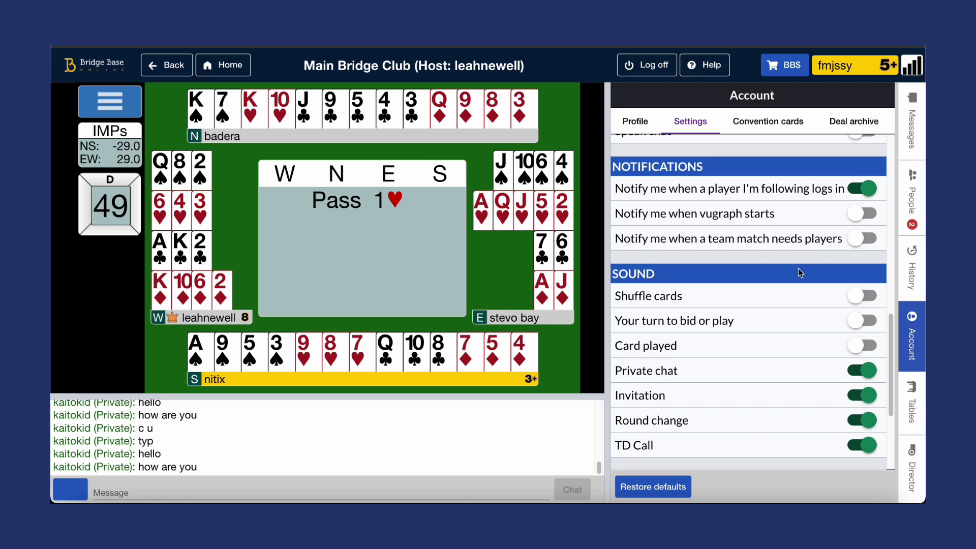
Return to Home and switch on vugraph-start and team-match-needs-players notifications
{"action": "left_click", "coordinate": [167, 65]}
{"action": "left_click", "coordinate": [162, 65]}
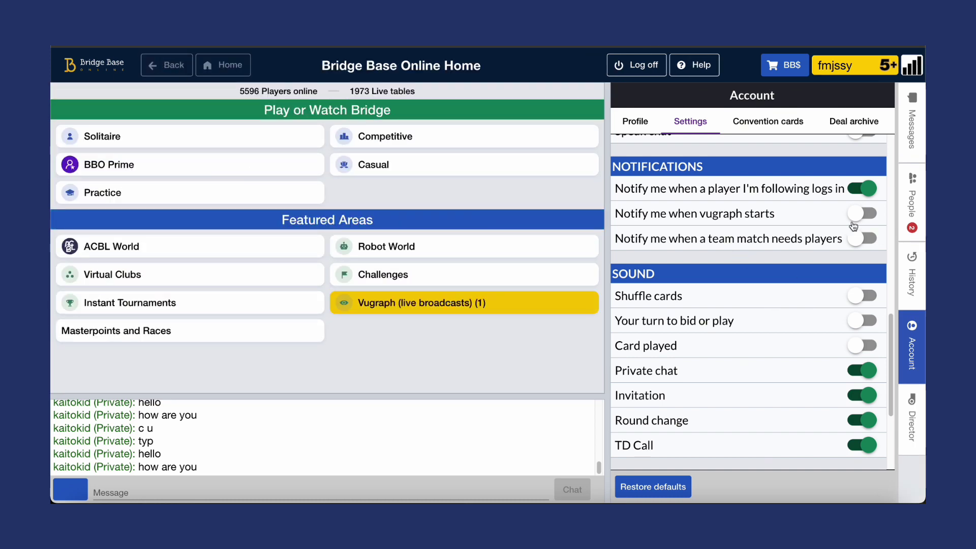
{"action": "left_click", "coordinate": [867, 214]}
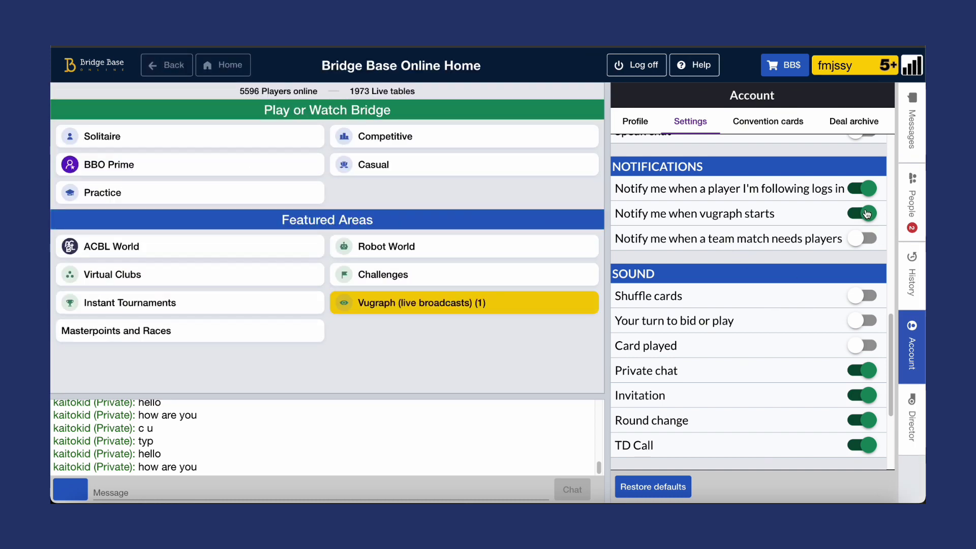
{"action": "left_click", "coordinate": [864, 239]}
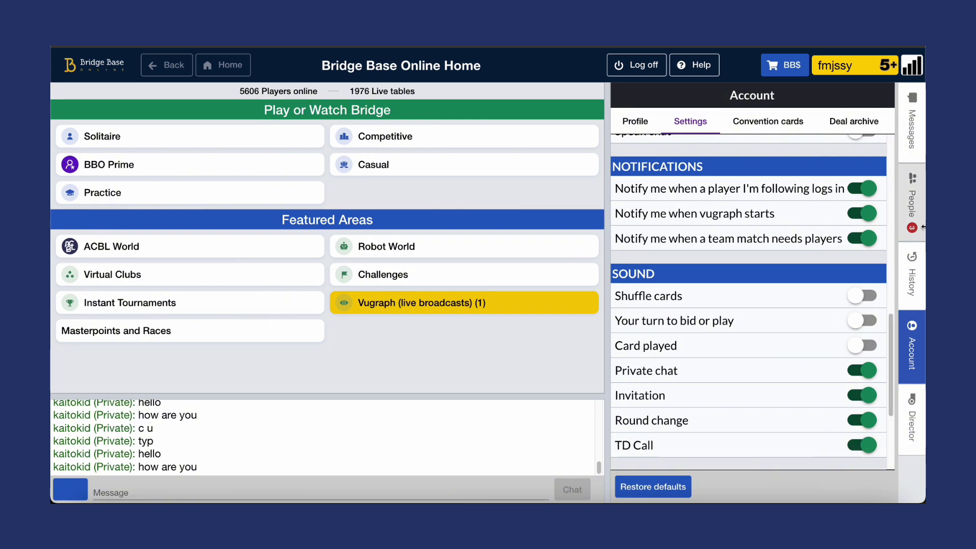
Set Interface Language to Bahasa Indonesia, reload the app and log back in
{"action": "scroll", "coordinate": [815, 318], "scroll_direction": "down", "scroll_amount": 3}
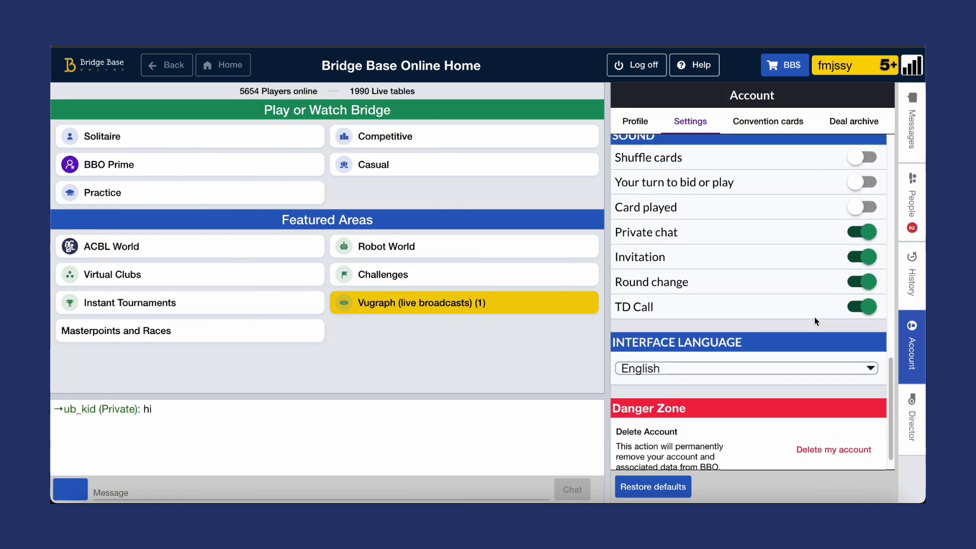
{"action": "left_click", "coordinate": [811, 342]}
{"action": "scroll", "coordinate": [817, 331], "scroll_direction": "up", "scroll_amount": 2}
{"action": "scroll", "coordinate": [818, 332], "scroll_direction": "down", "scroll_amount": 3}
{"action": "scroll", "coordinate": [817, 331], "scroll_direction": "down", "scroll_amount": 5}
{"action": "scroll", "coordinate": [774, 321], "scroll_direction": "up", "scroll_amount": 6}
{"action": "left_click", "coordinate": [710, 294]}
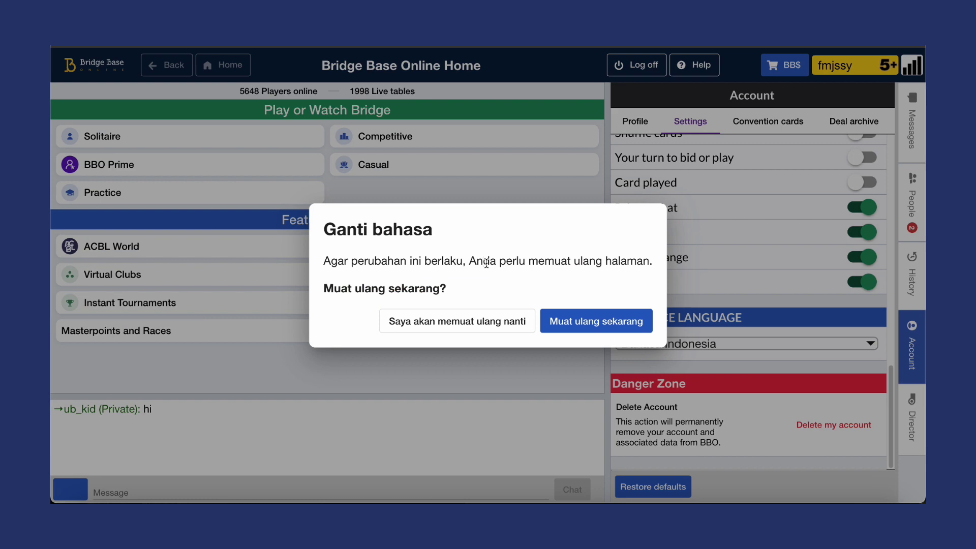
{"action": "left_click", "coordinate": [569, 316]}
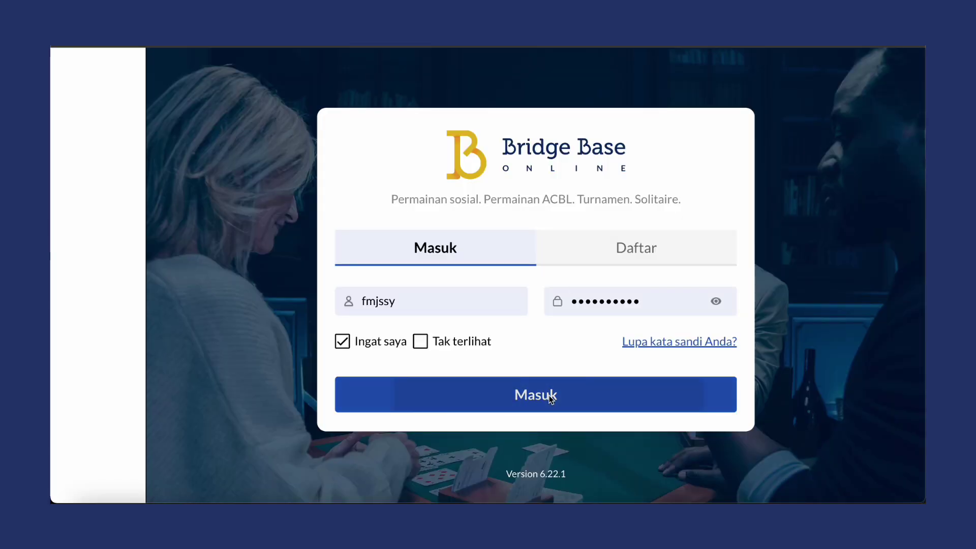
{"action": "left_click", "coordinate": [549, 395]}
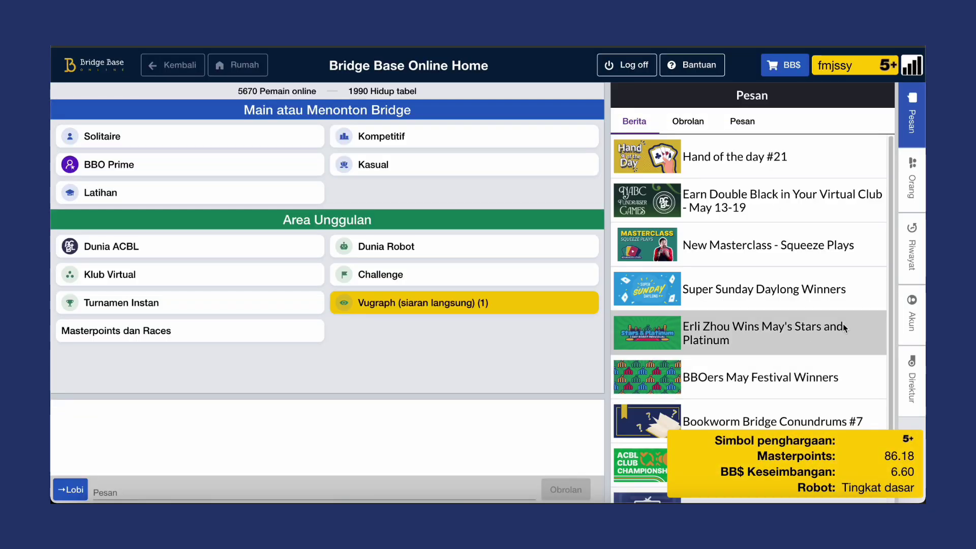
In Akun > Pengaturan, choose English under Bahasa Antarmuka
{"action": "left_click", "coordinate": [915, 340]}
{"action": "left_click", "coordinate": [712, 121]}
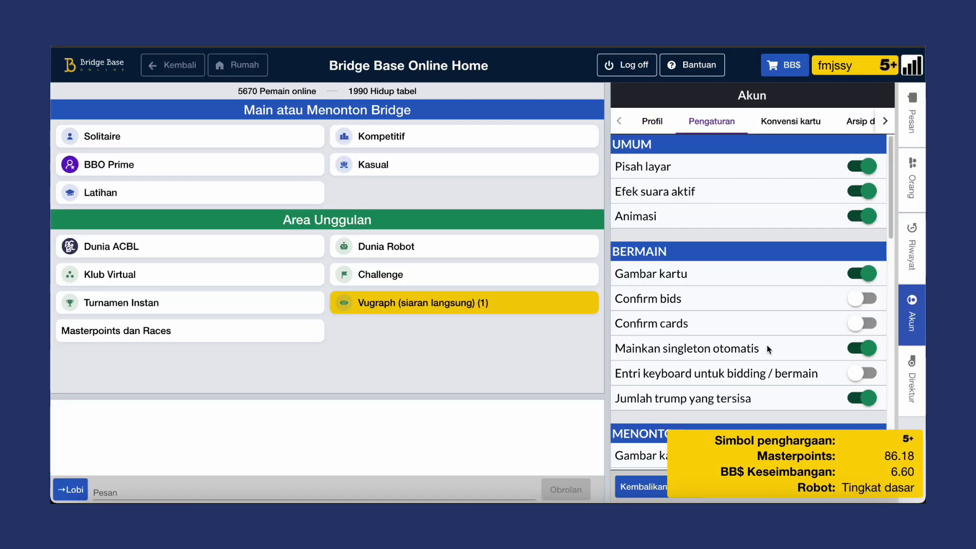
{"action": "scroll", "coordinate": [766, 345], "scroll_direction": "down", "scroll_amount": 5}
{"action": "scroll", "coordinate": [767, 344], "scroll_direction": "down", "scroll_amount": 5}
{"action": "left_click", "coordinate": [747, 343]}
{"action": "left_click", "coordinate": [702, 429]}
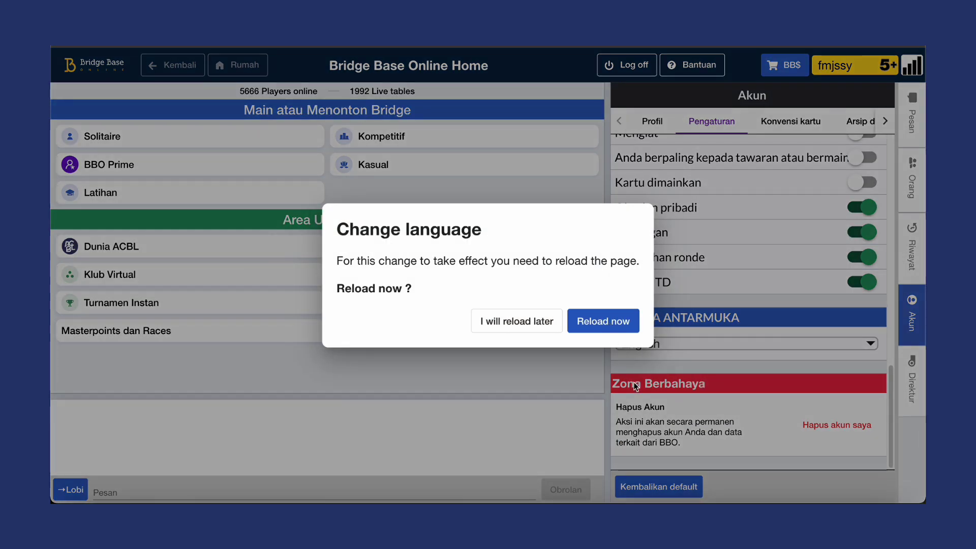
Reload to apply English, log back in, and show the Account Settings tab
{"action": "left_click", "coordinate": [597, 327]}
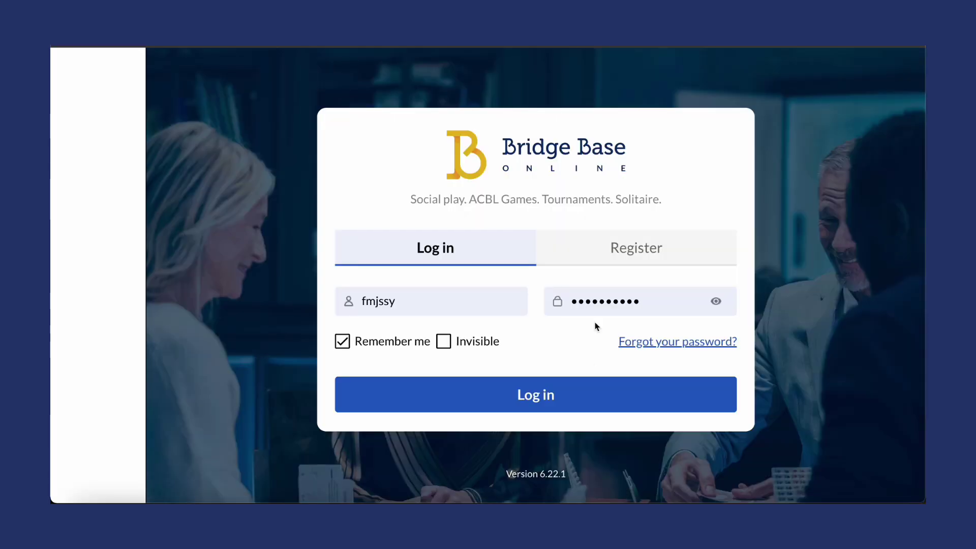
{"action": "left_click", "coordinate": [582, 399]}
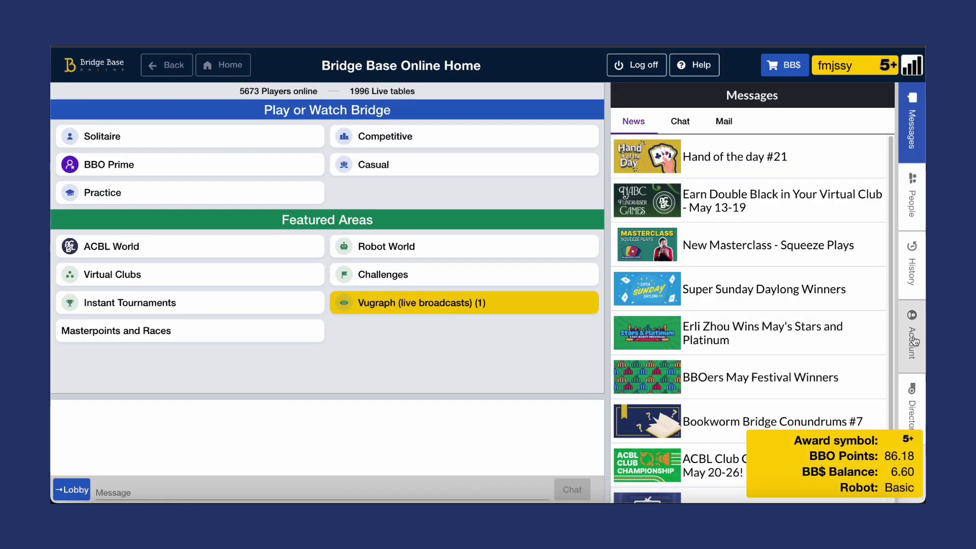
{"action": "left_click", "coordinate": [690, 121]}
{"action": "scroll", "coordinate": [794, 349], "scroll_direction": "down", "scroll_amount": 5}
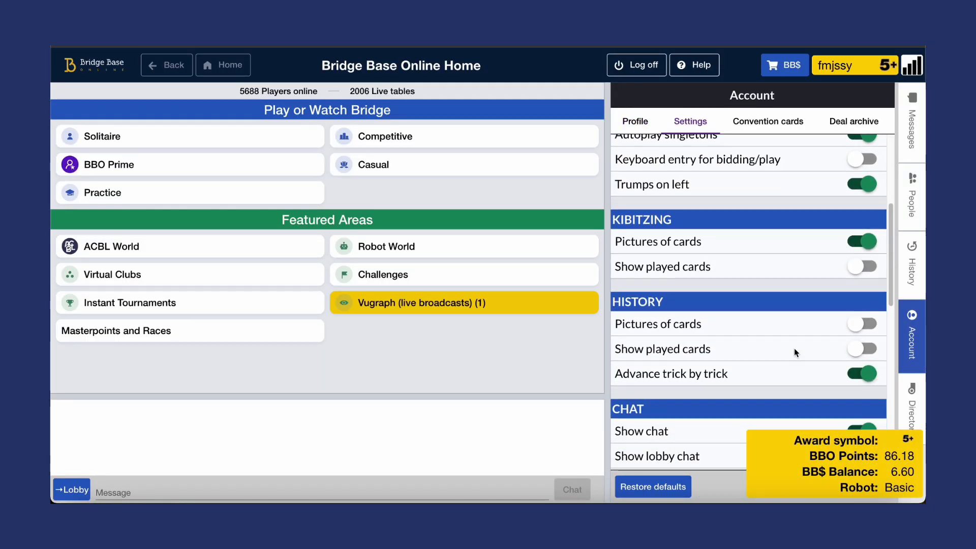